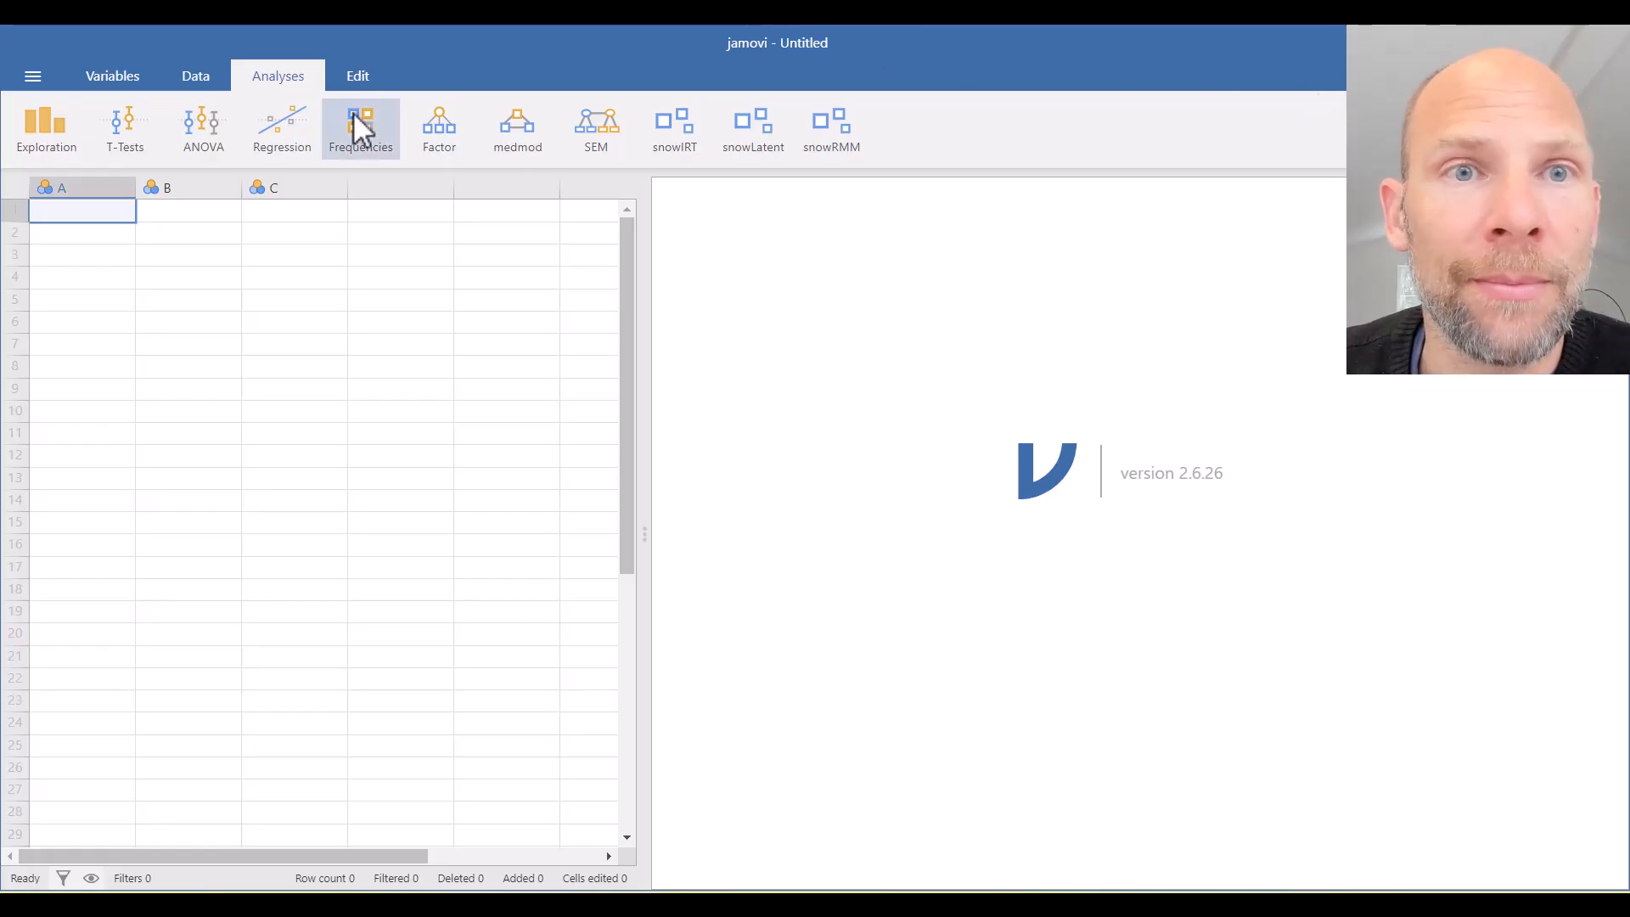
# Open the recently used data file Multigroup_LCA.txt and look through its variable columns
pyautogui.click(38, 78)
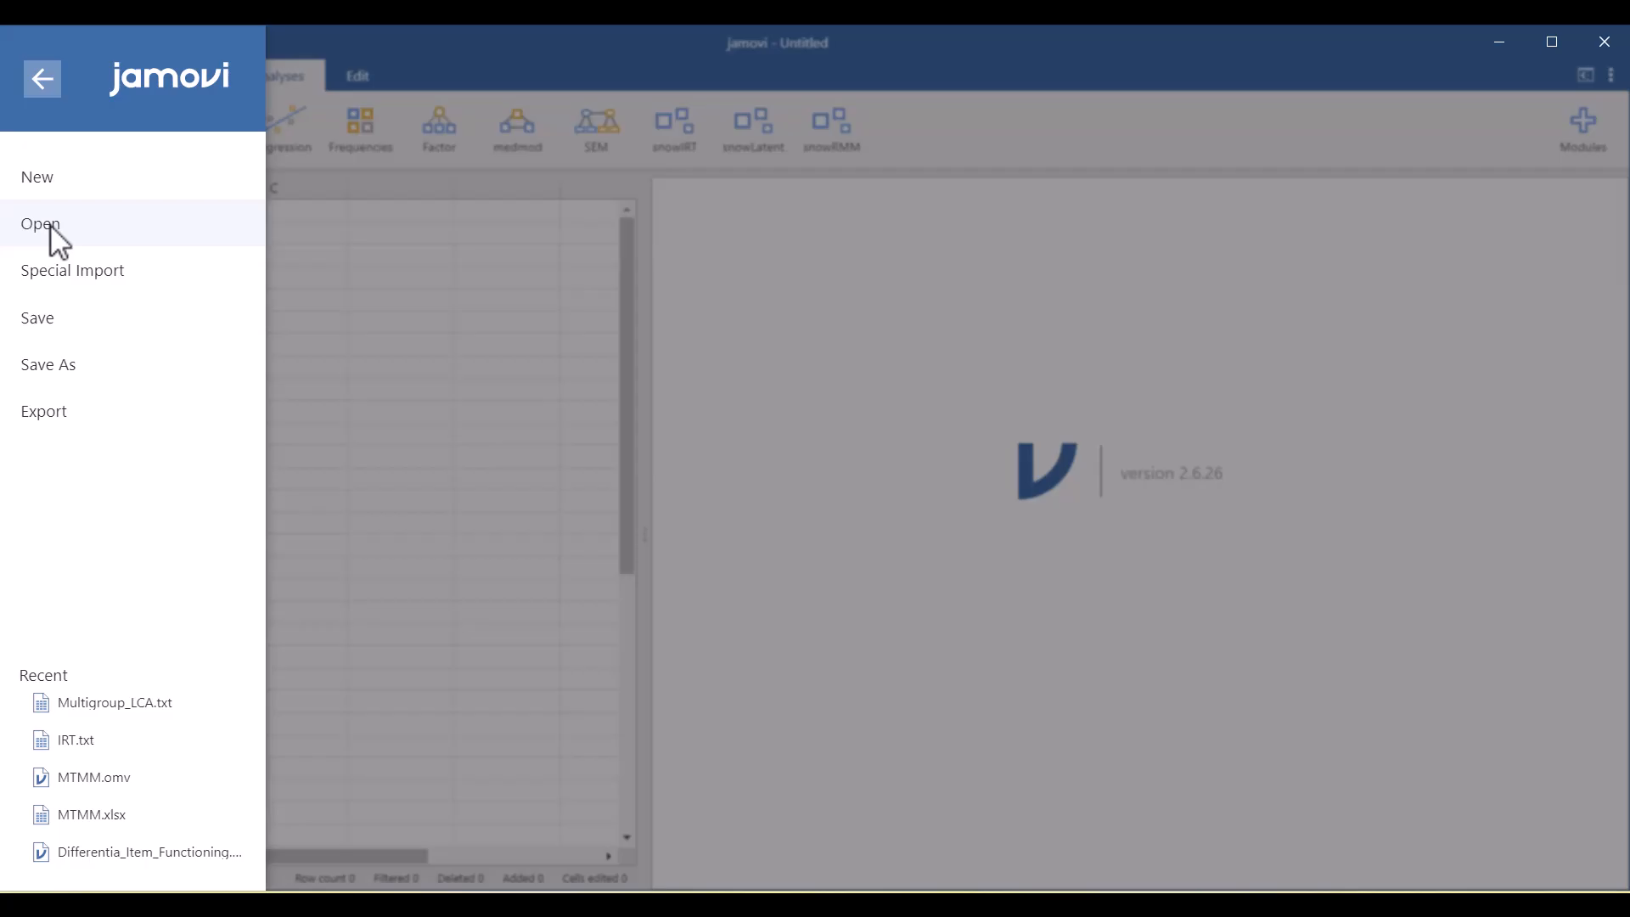
pyautogui.click(159, 706)
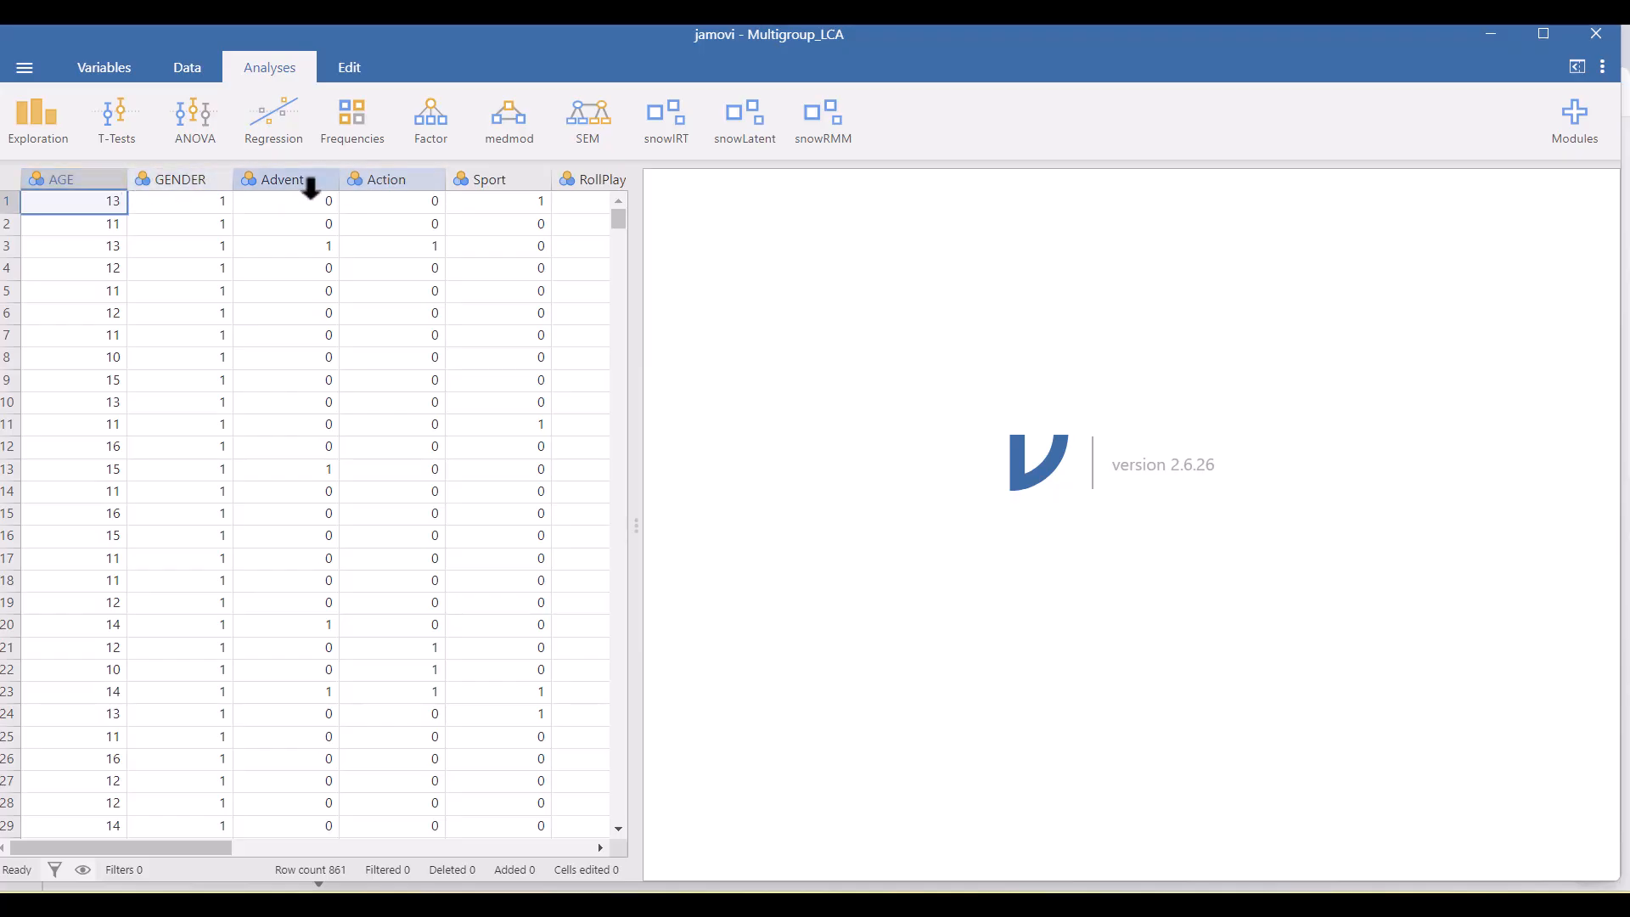
pyautogui.moveTo(193, 847); pyautogui.dragTo(273, 866)
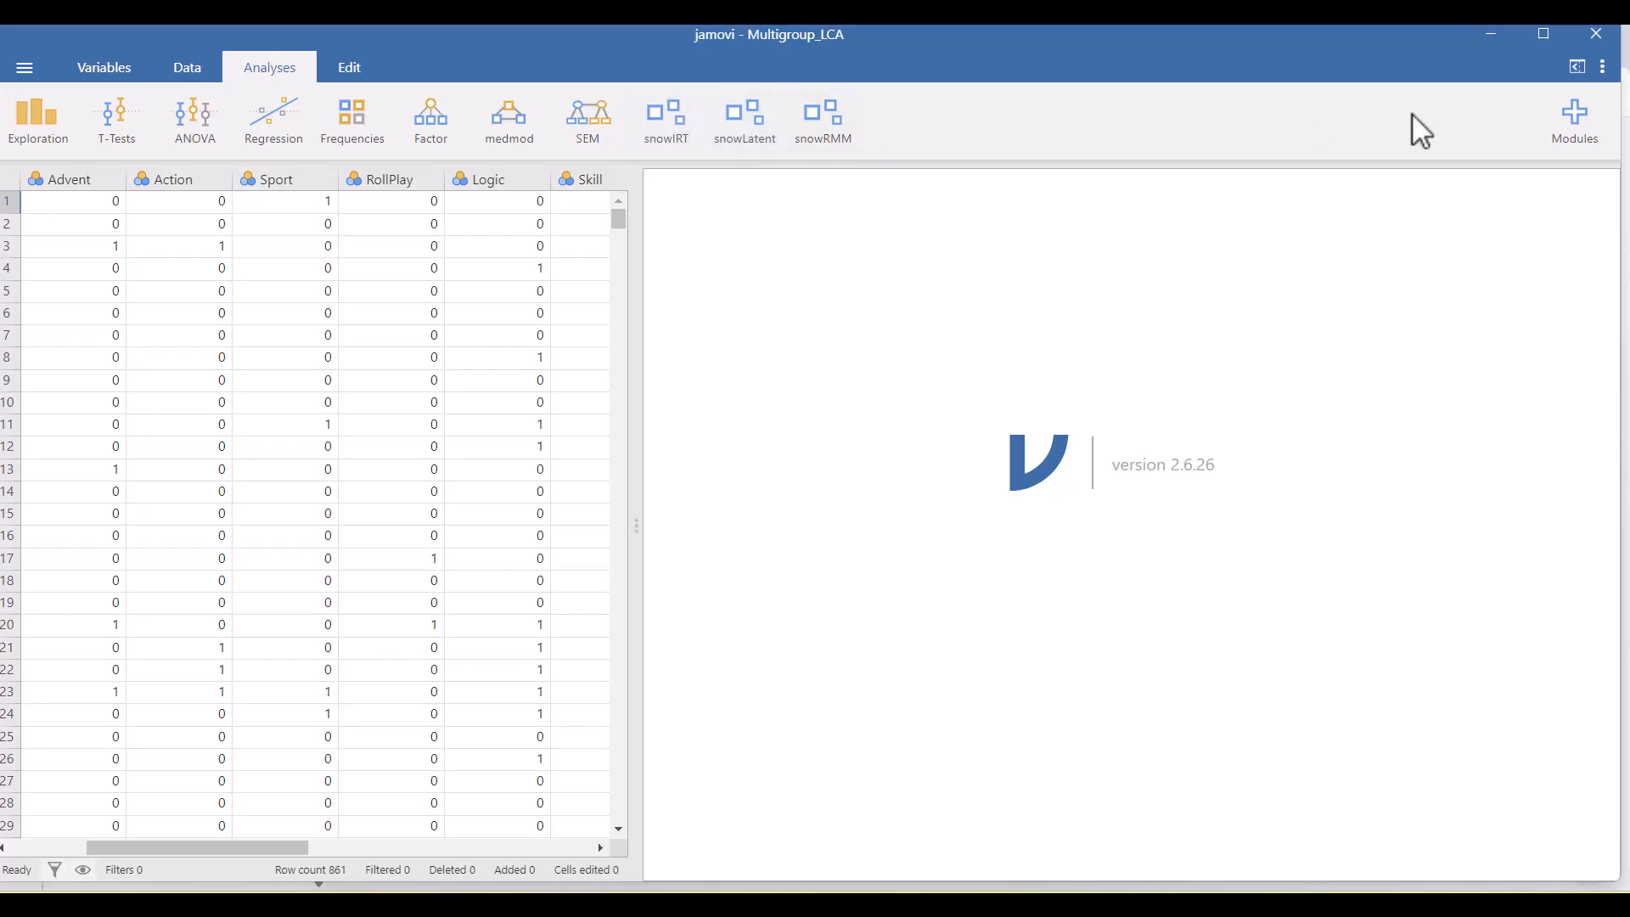
# Start a new Multiple Group LCA from the snowLatent module
pyautogui.click(1584, 142)
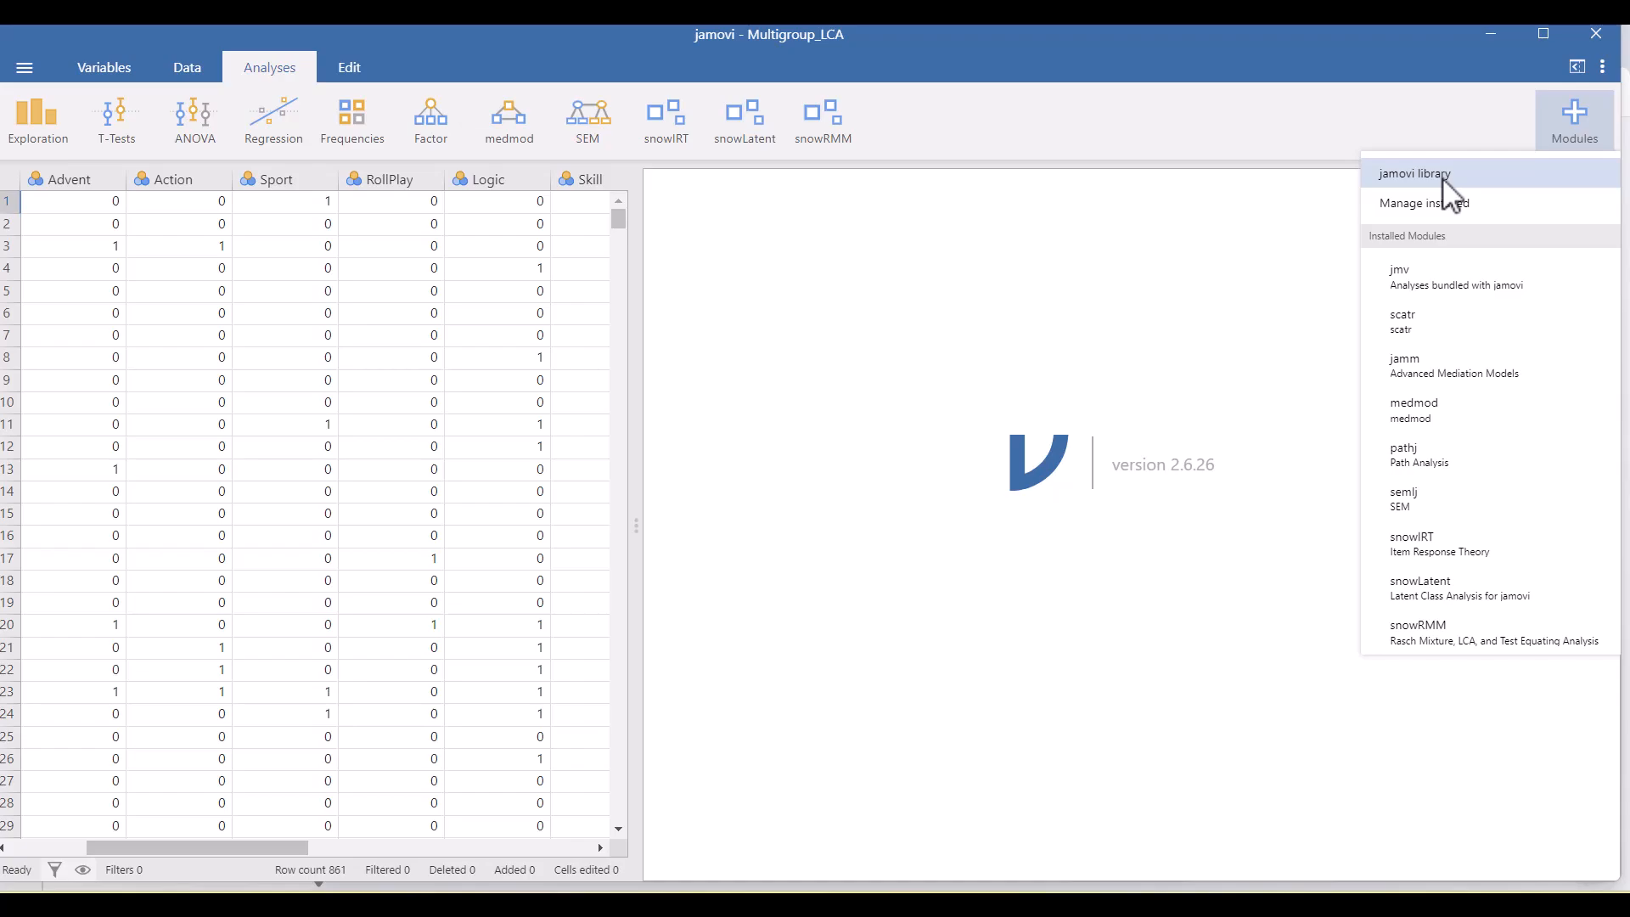
pyautogui.click(760, 142)
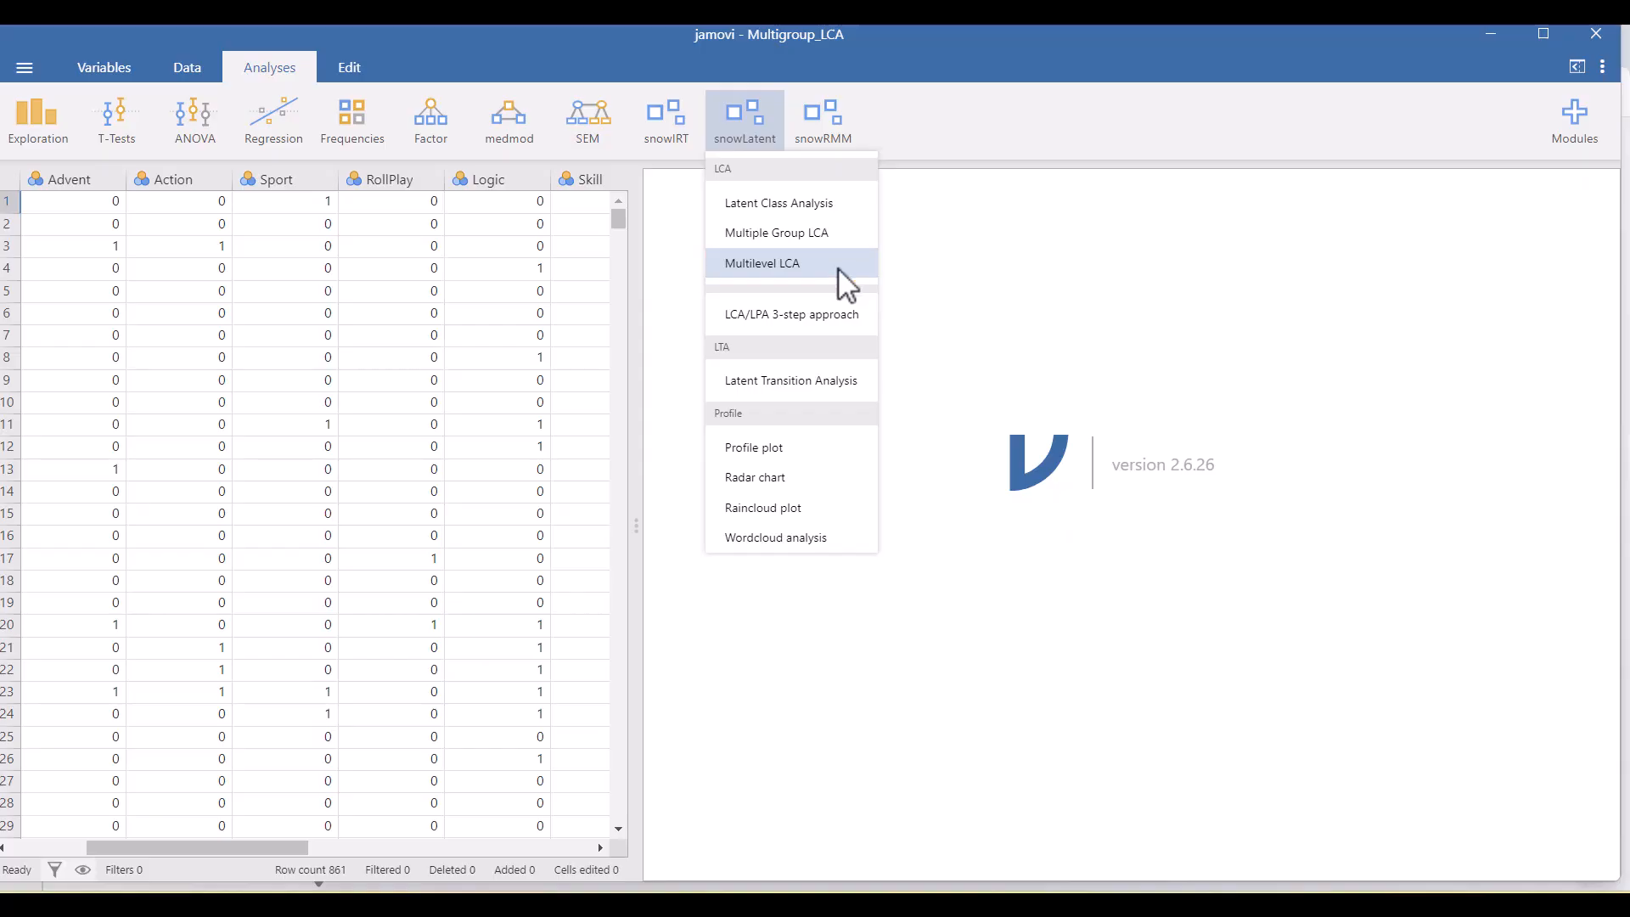
pyautogui.click(850, 393)
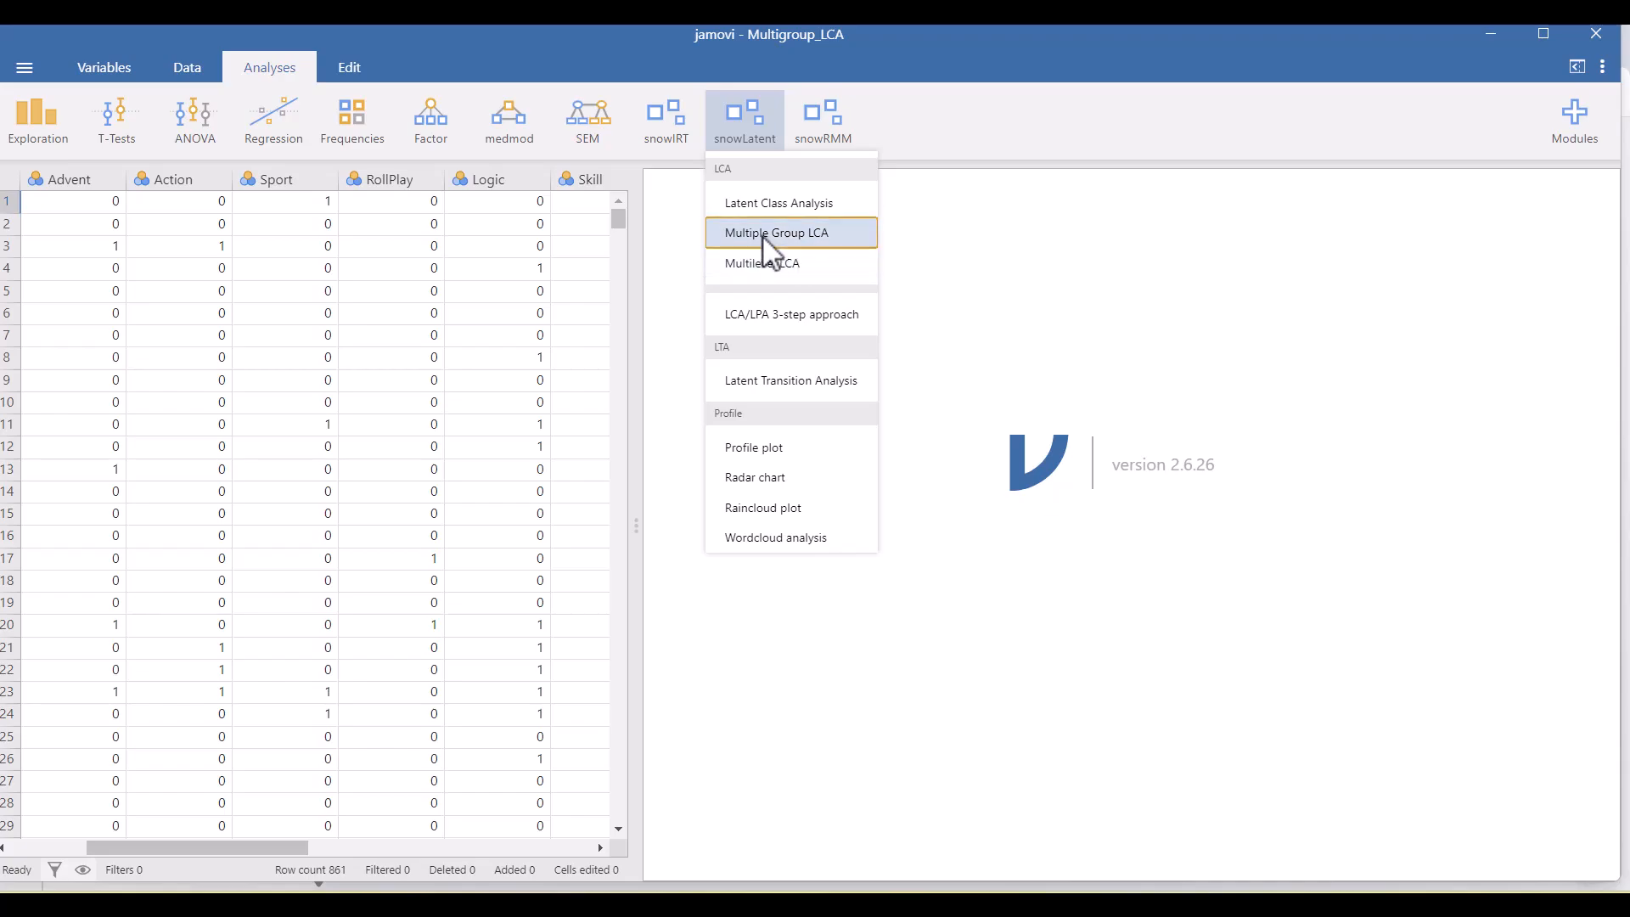
pyautogui.click(841, 233)
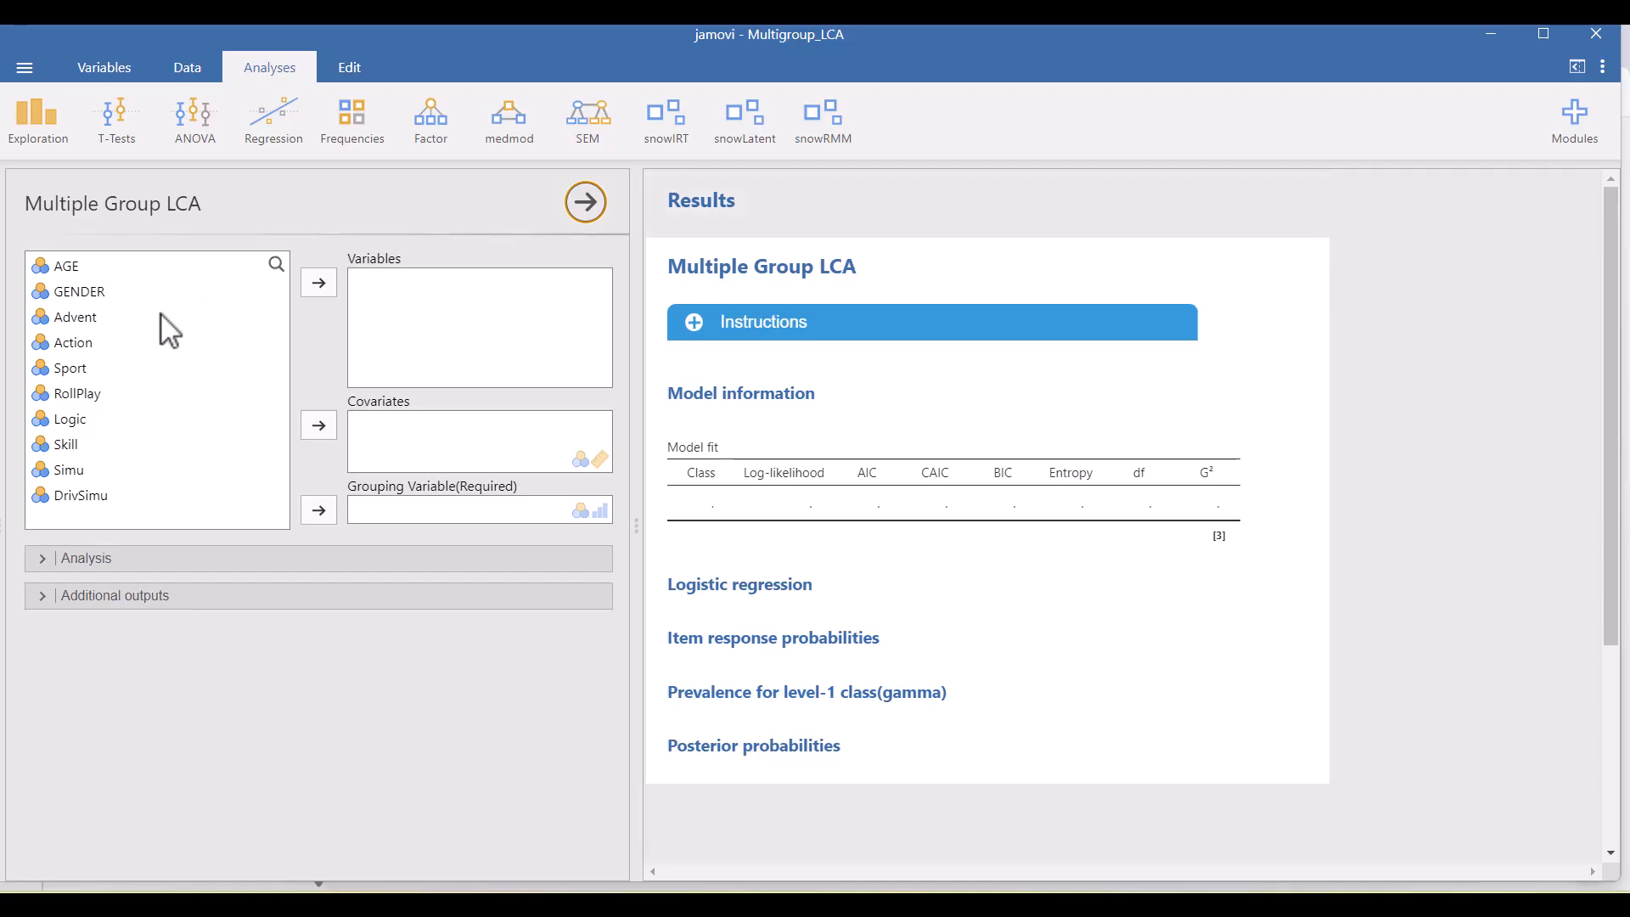
# Assign Advent through DrivSimu as the analysis variables and GENDER as the required grouping variable
pyautogui.click(80, 320)
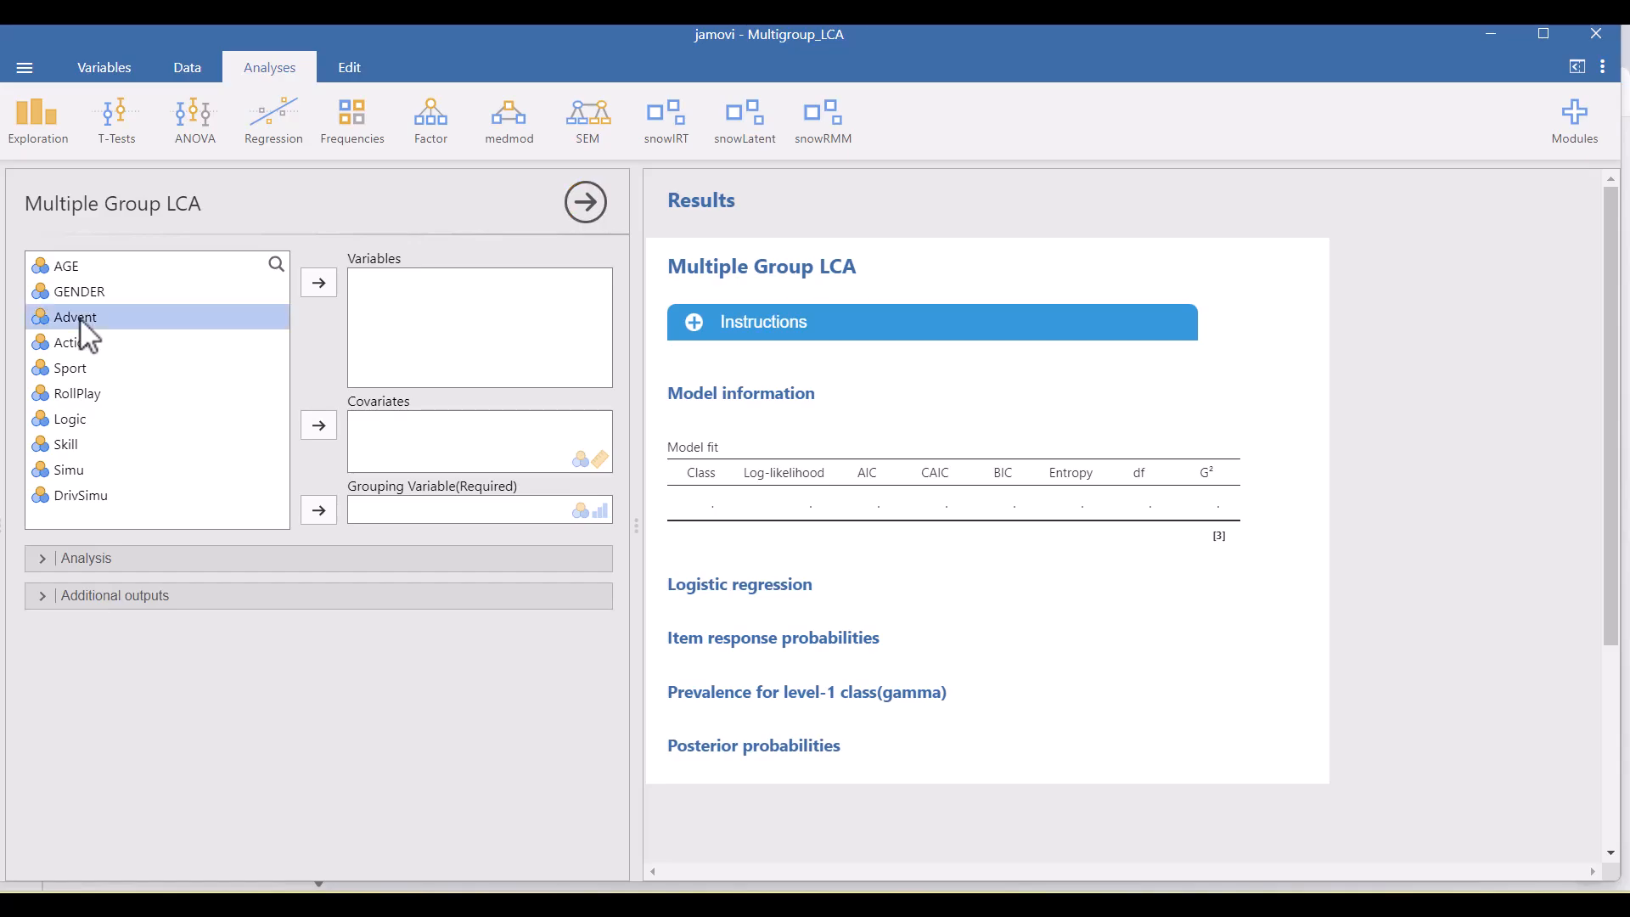
pyautogui.keyDown('shift'); pyautogui.click(79, 494); pyautogui.keyUp('shift')
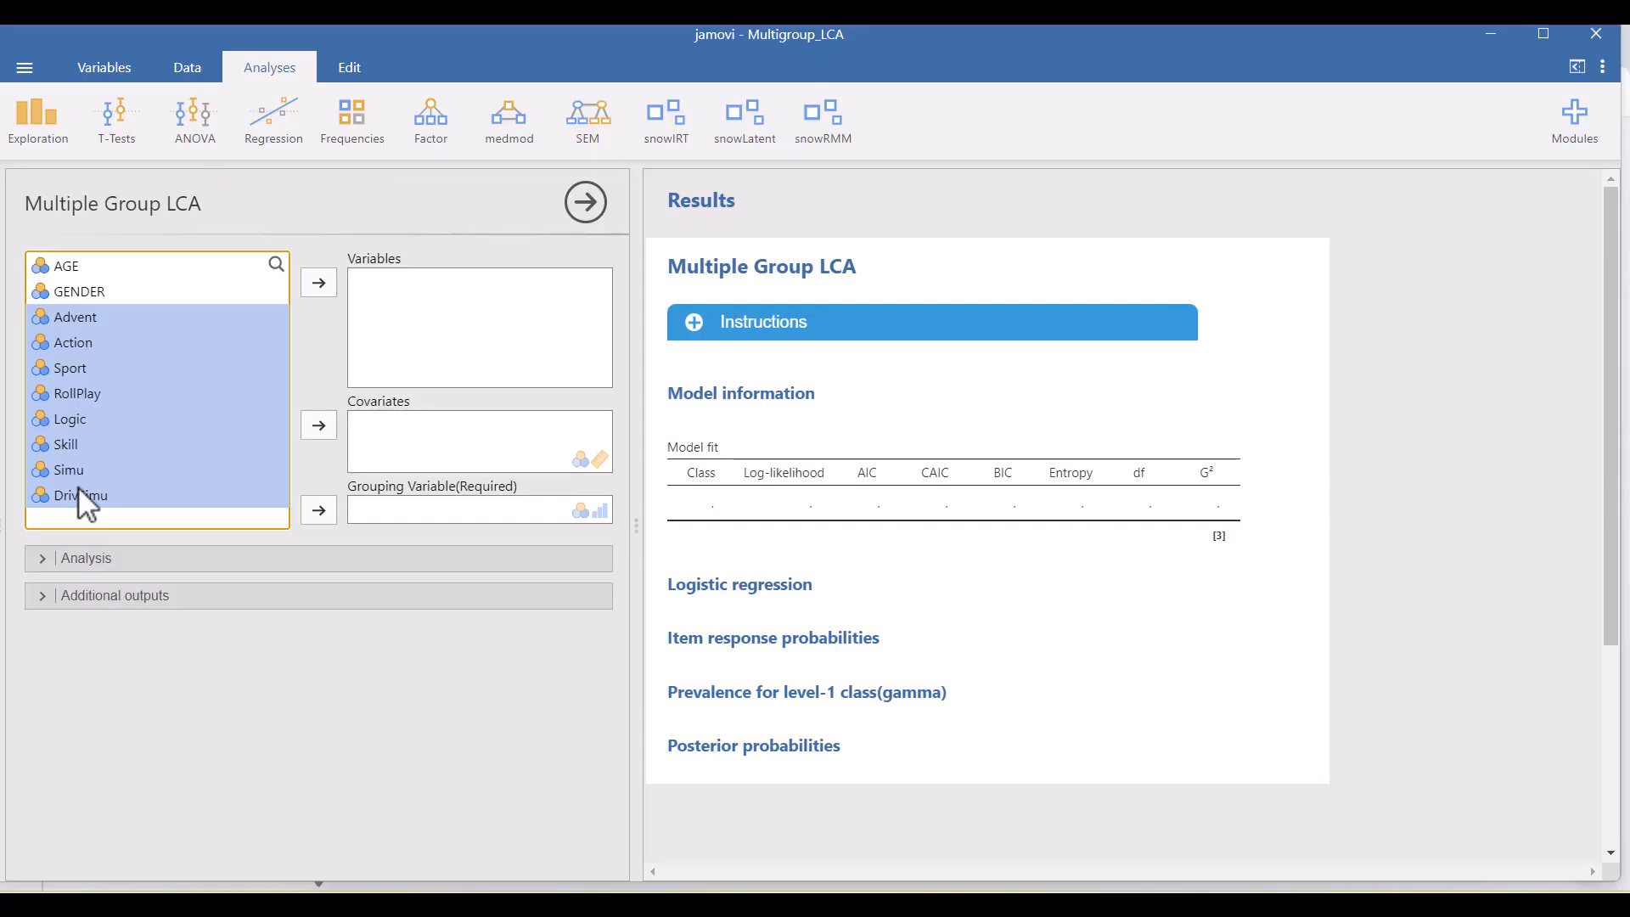
pyautogui.click(319, 283)
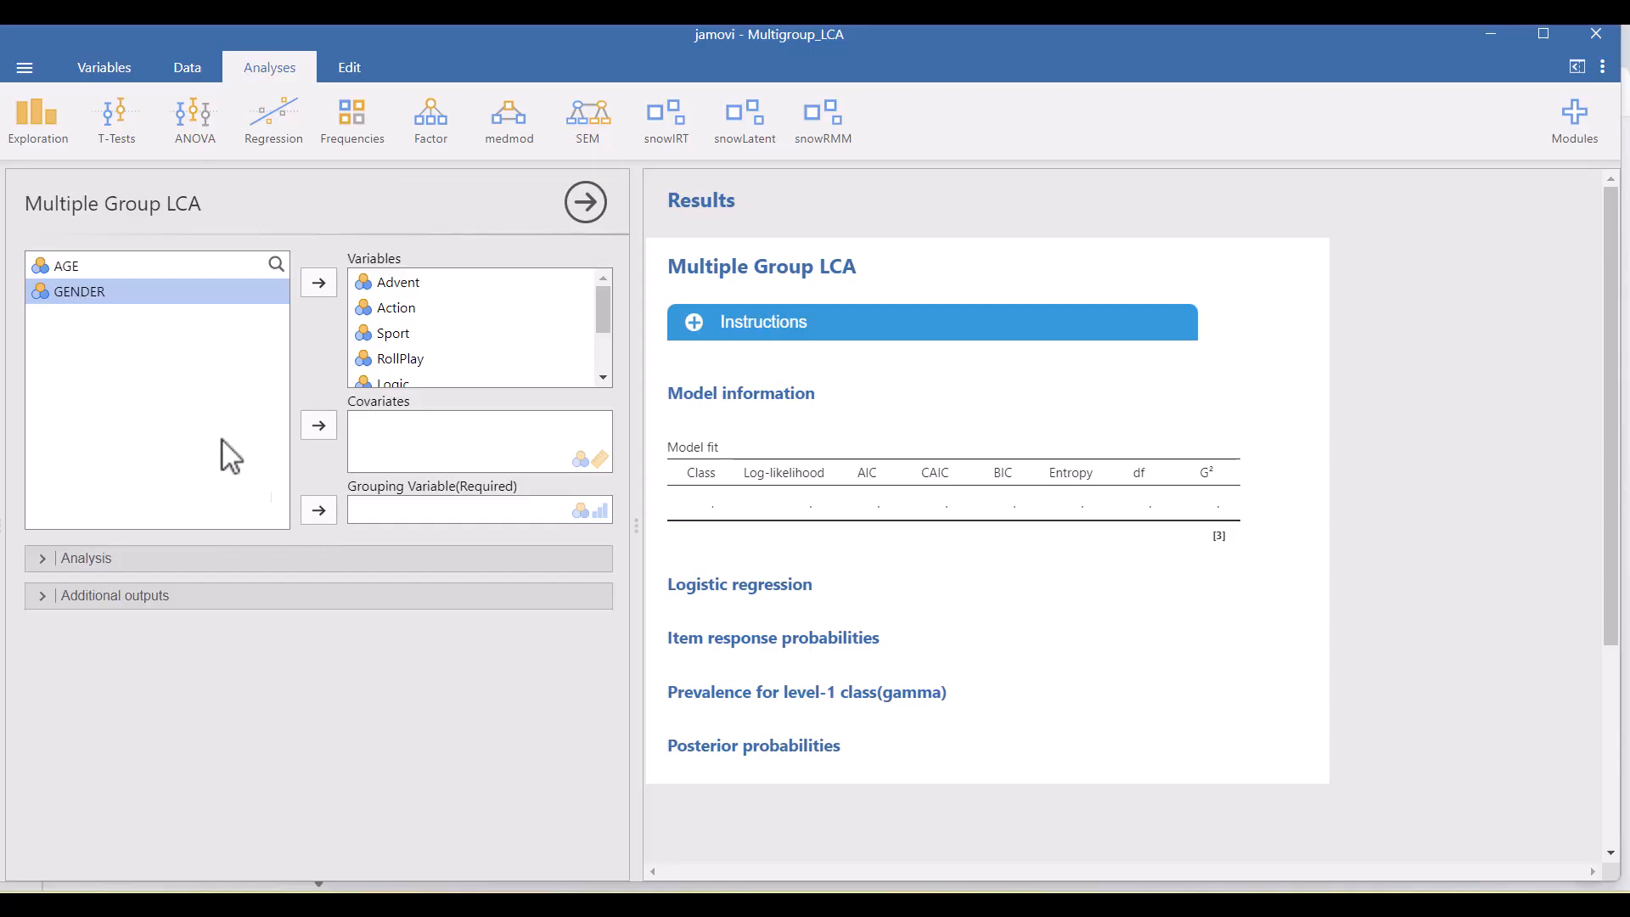
pyautogui.click(328, 519)
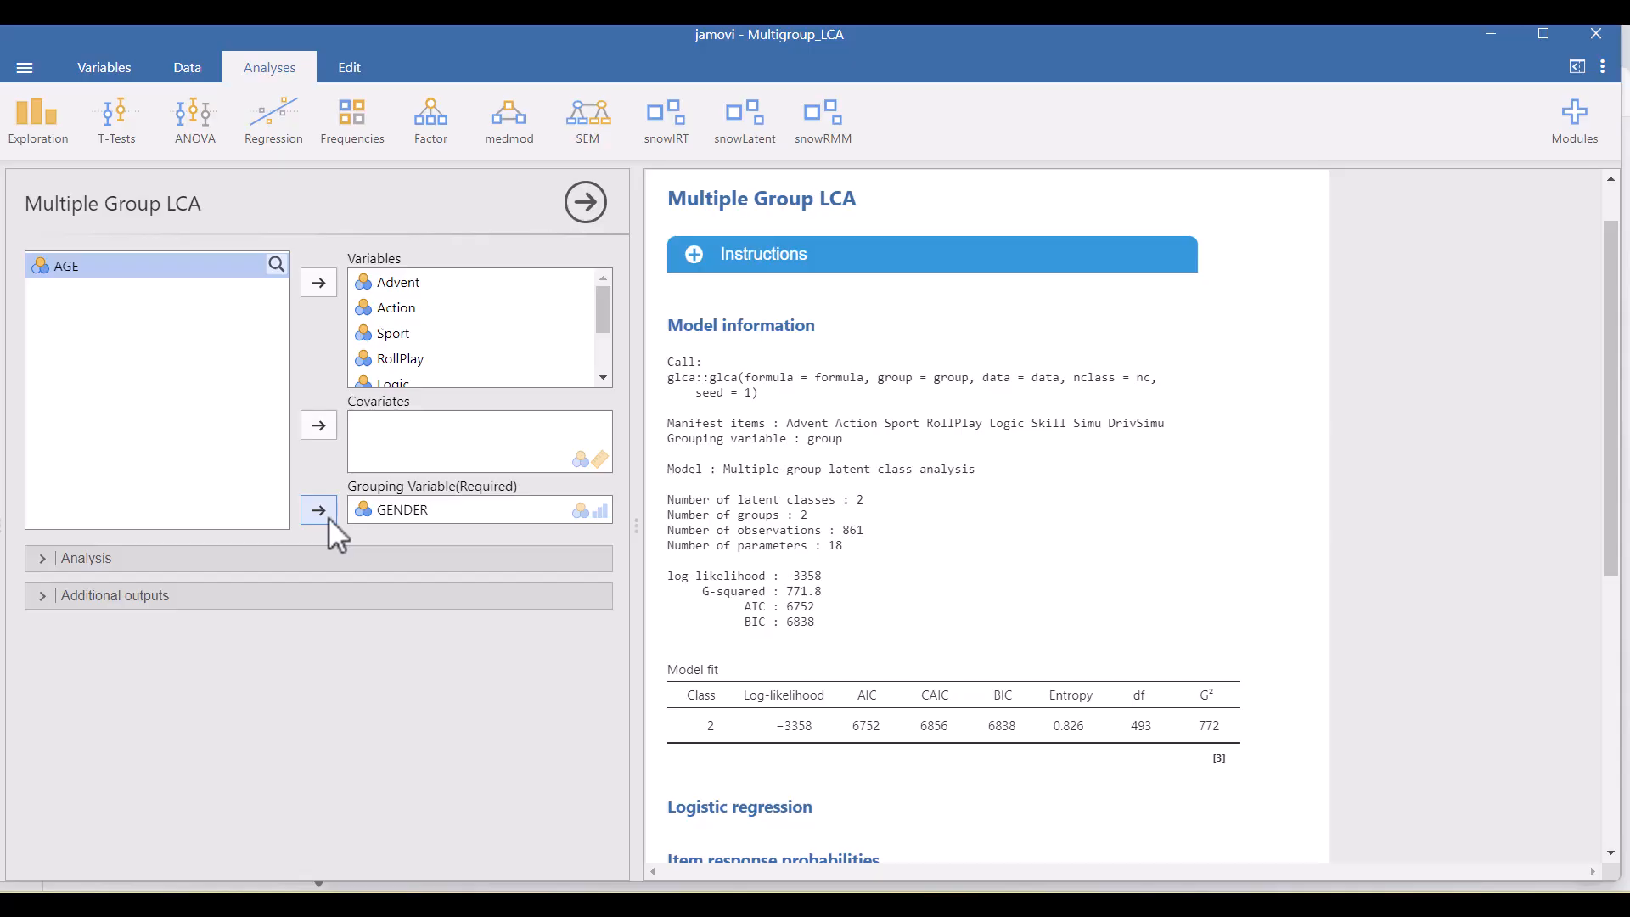
pyautogui.click(751, 119)
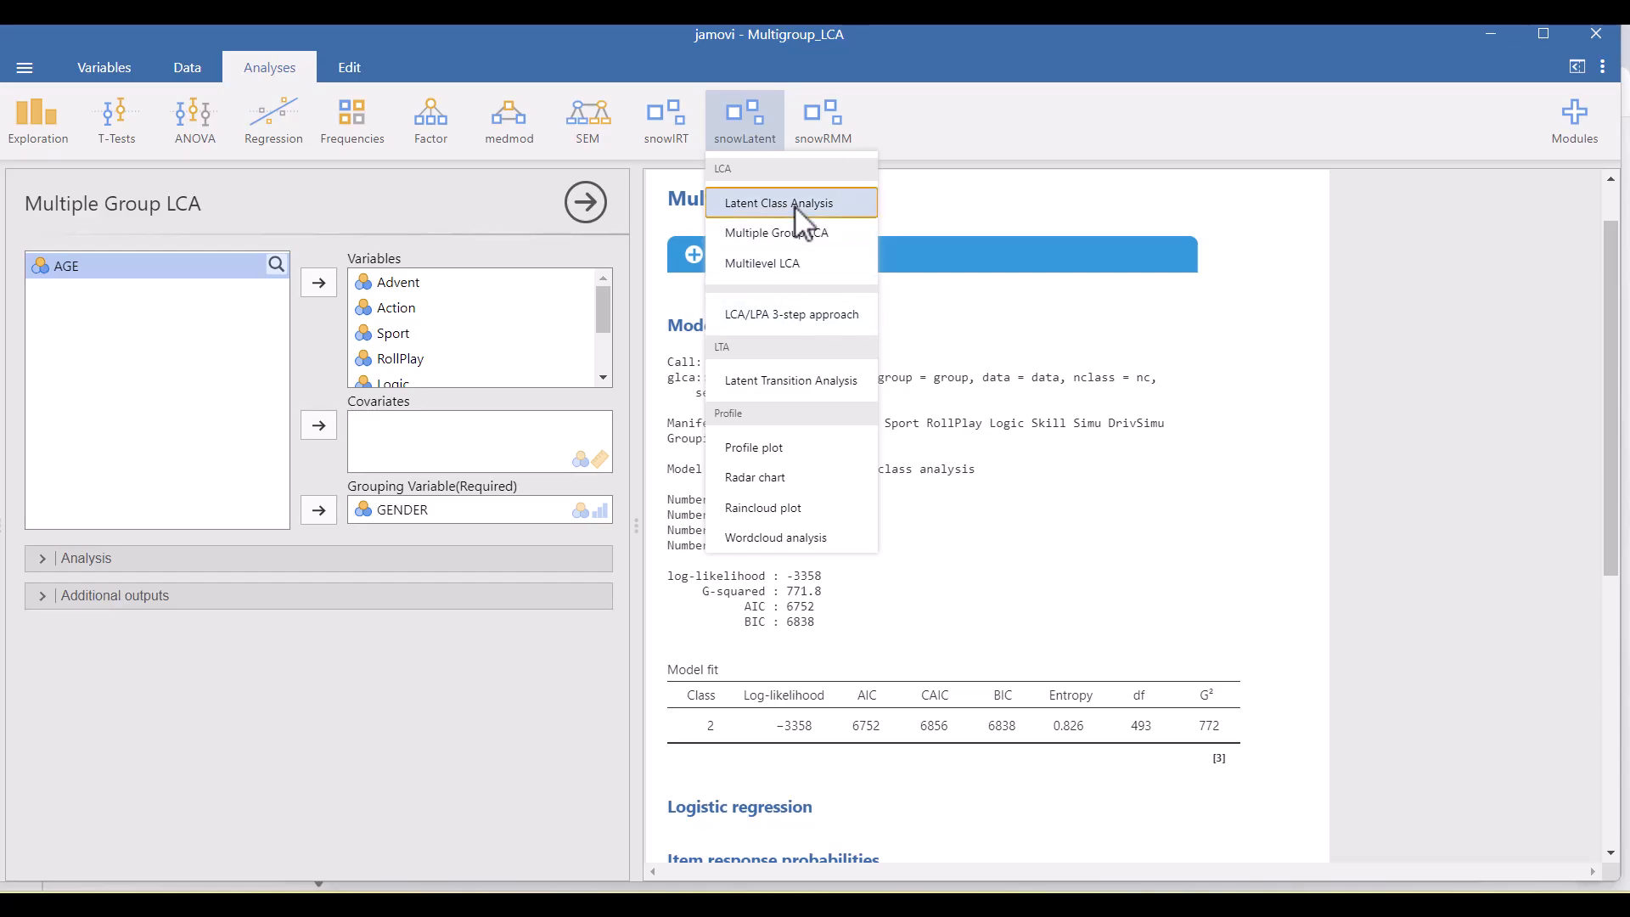
pyautogui.click(991, 212)
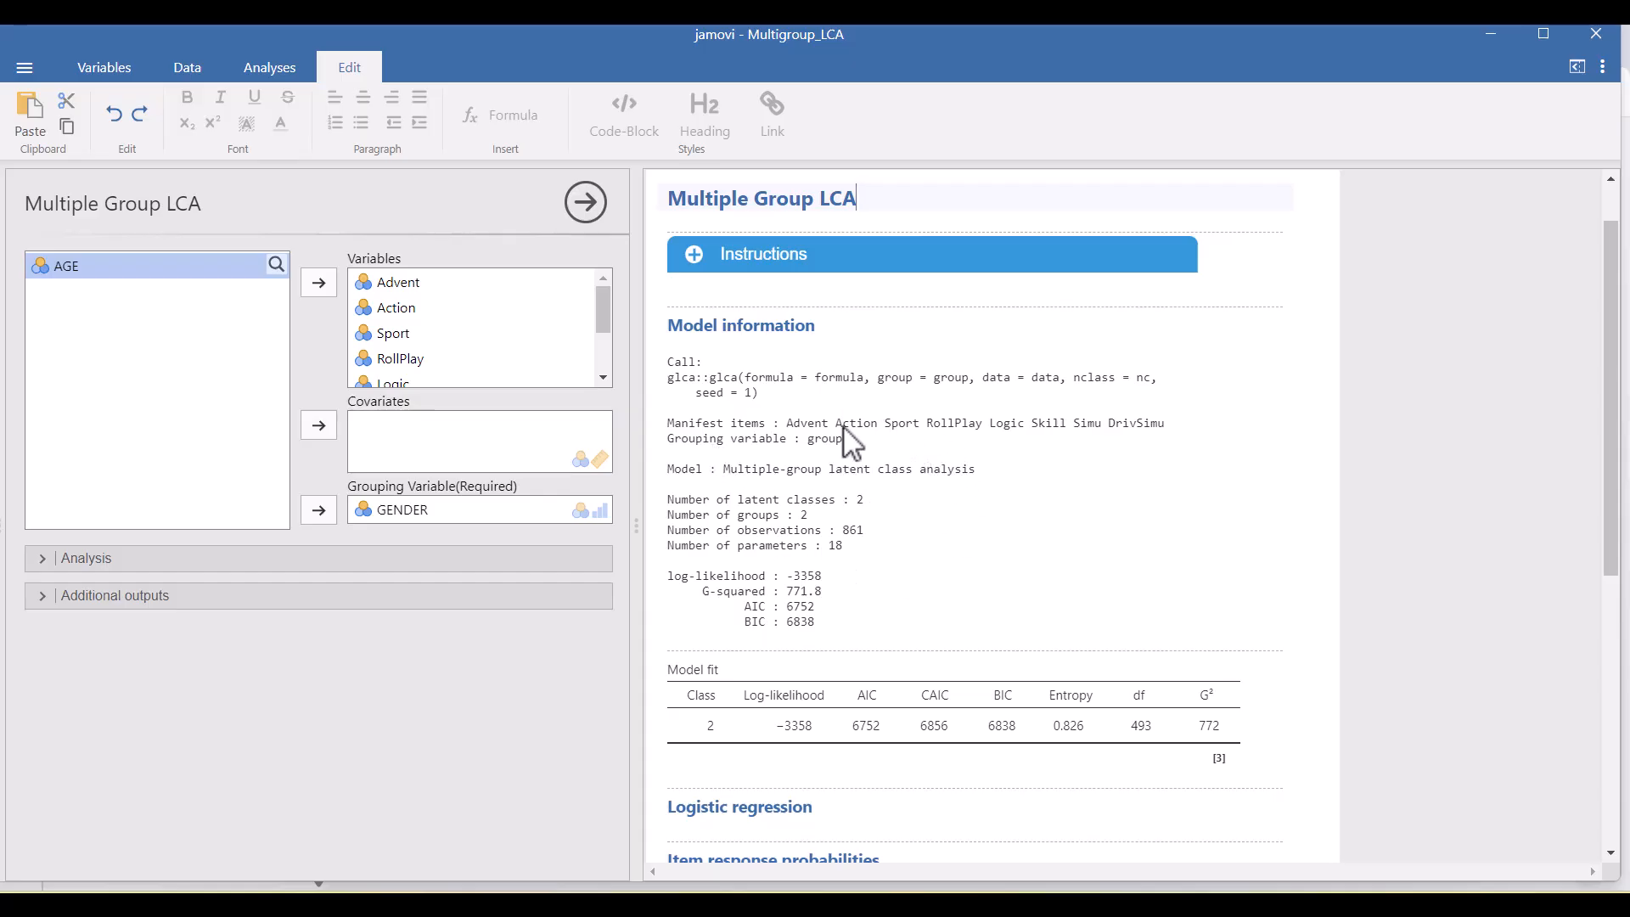
# Add the absolute model fit table for the measurement invariance model comparison
pyautogui.scroll(-4, 829, 449)
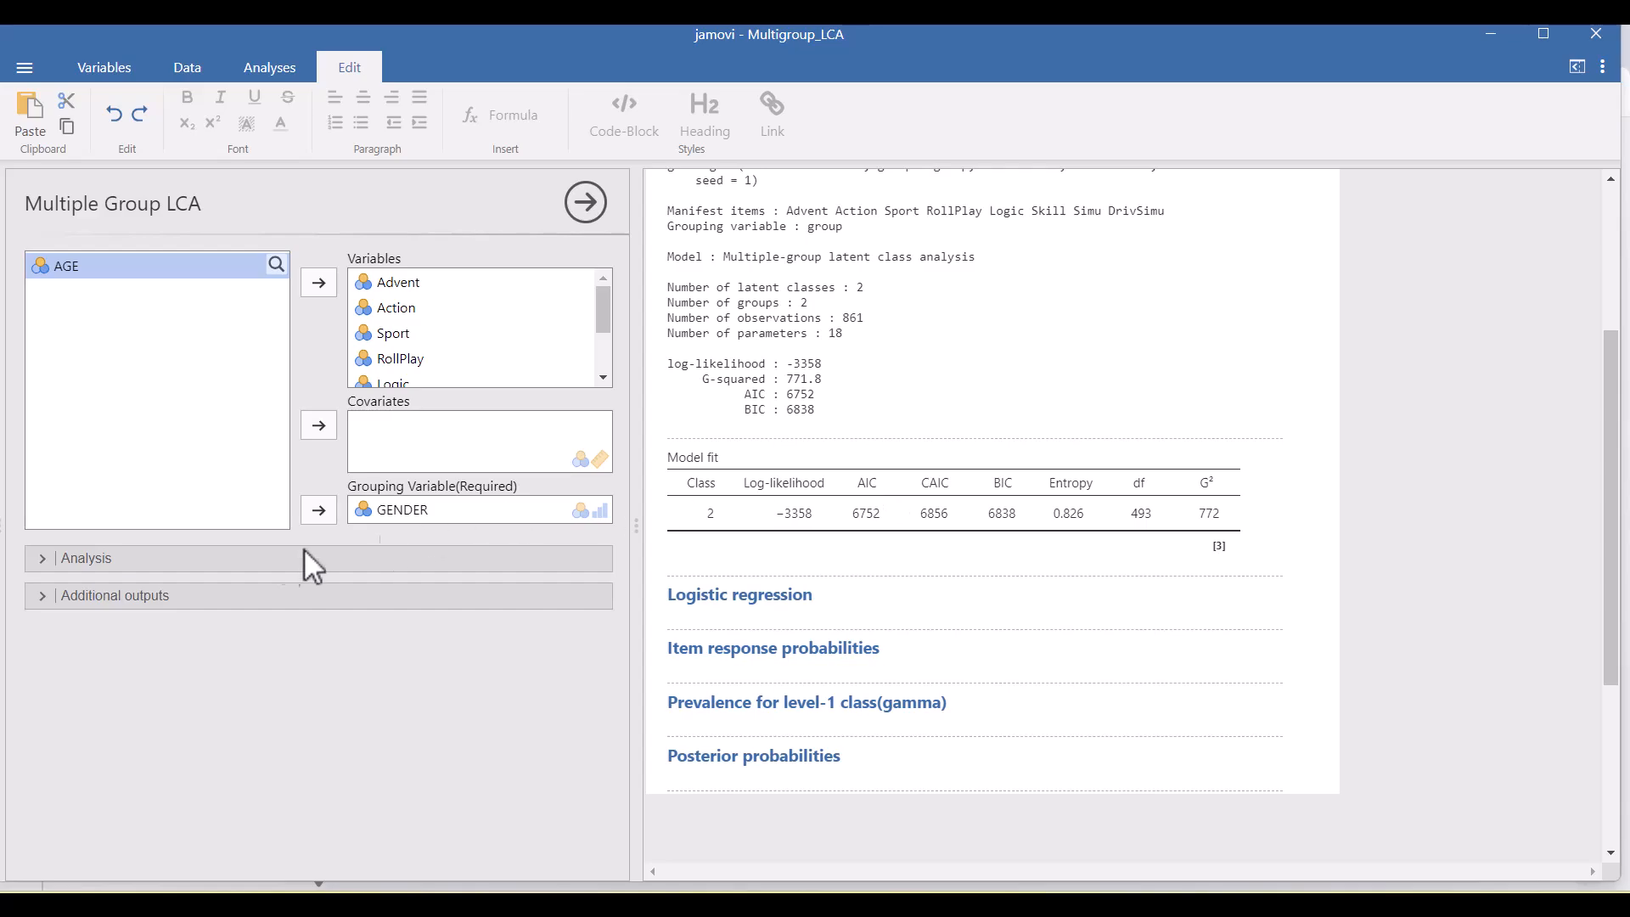
pyautogui.click(47, 559)
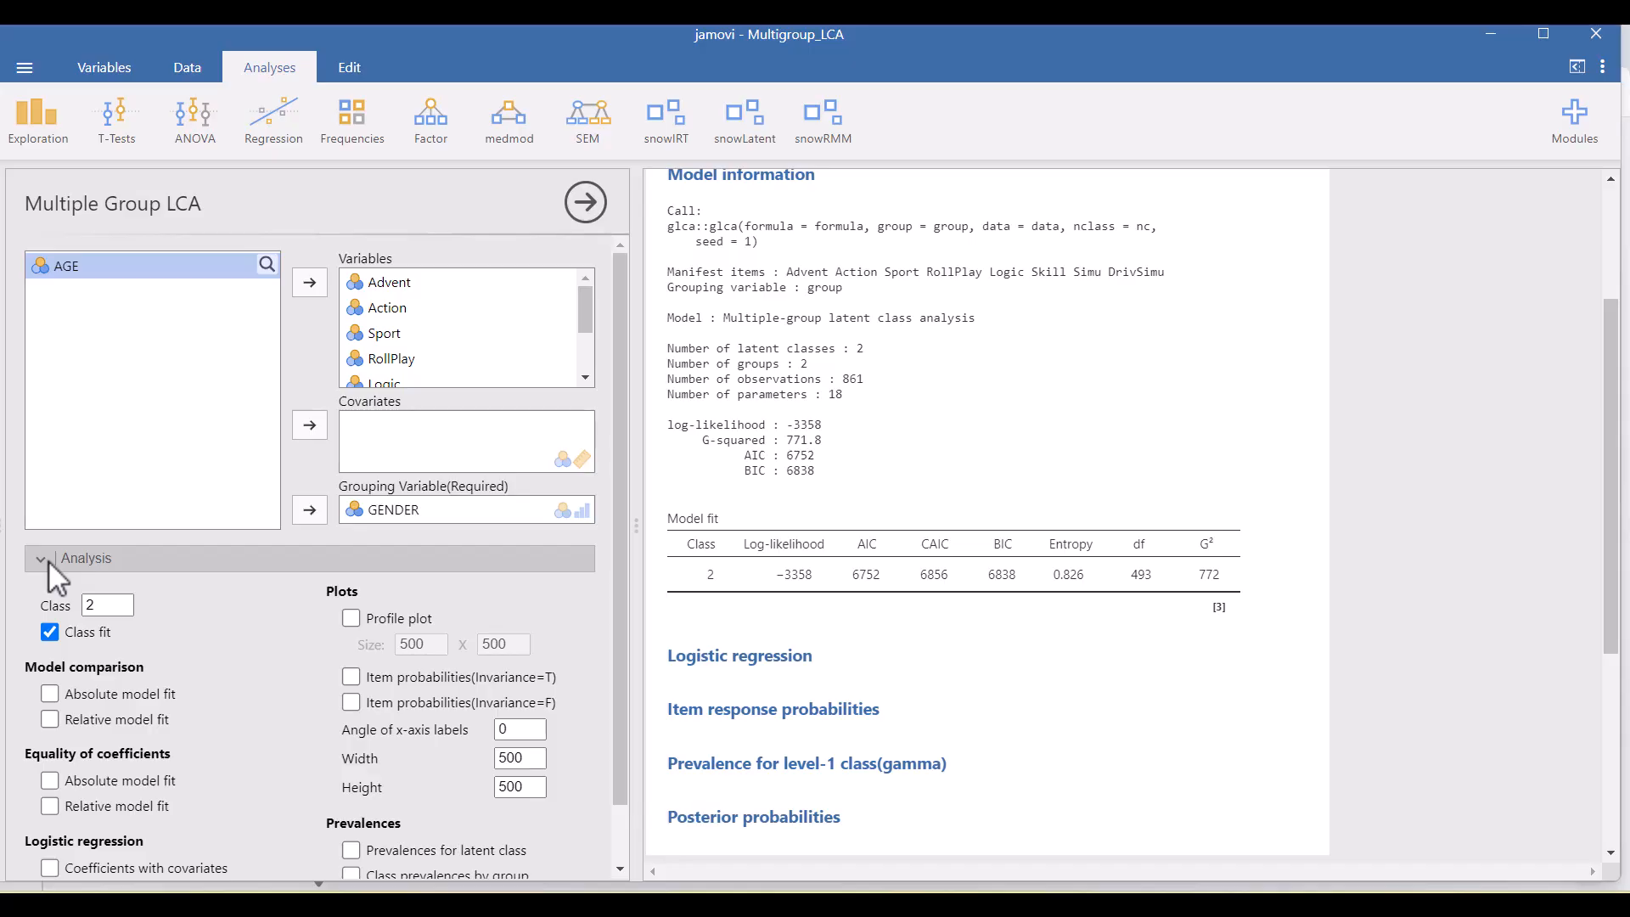
pyautogui.scroll(-1, 28, 566)
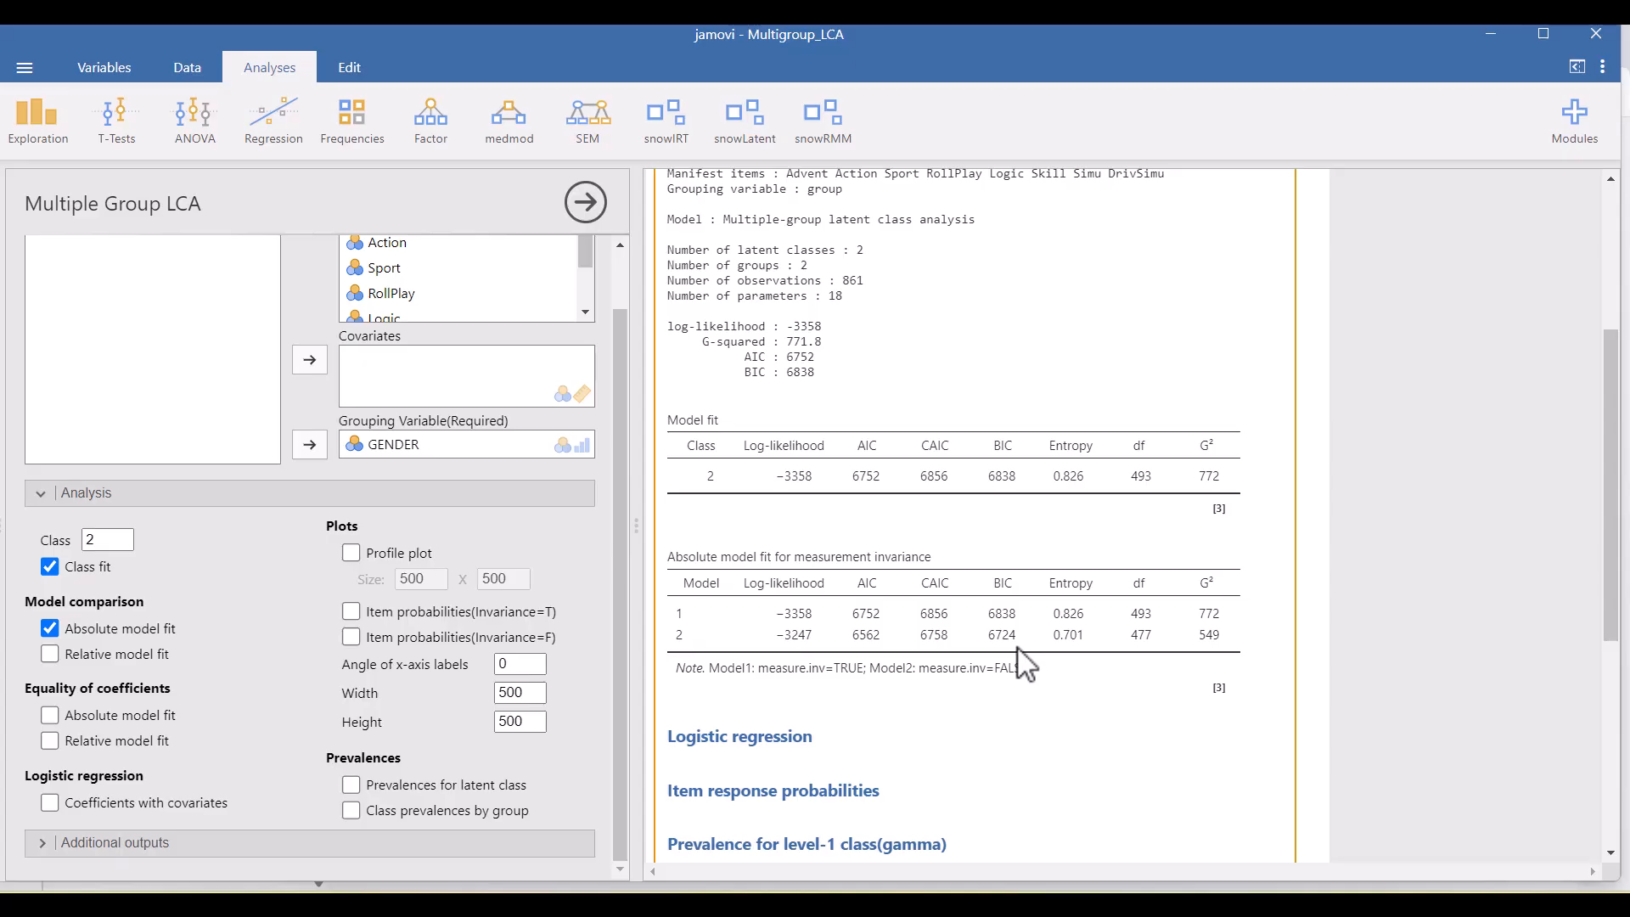
# Set the number of latent classes to 3
pyautogui.click(111, 548)
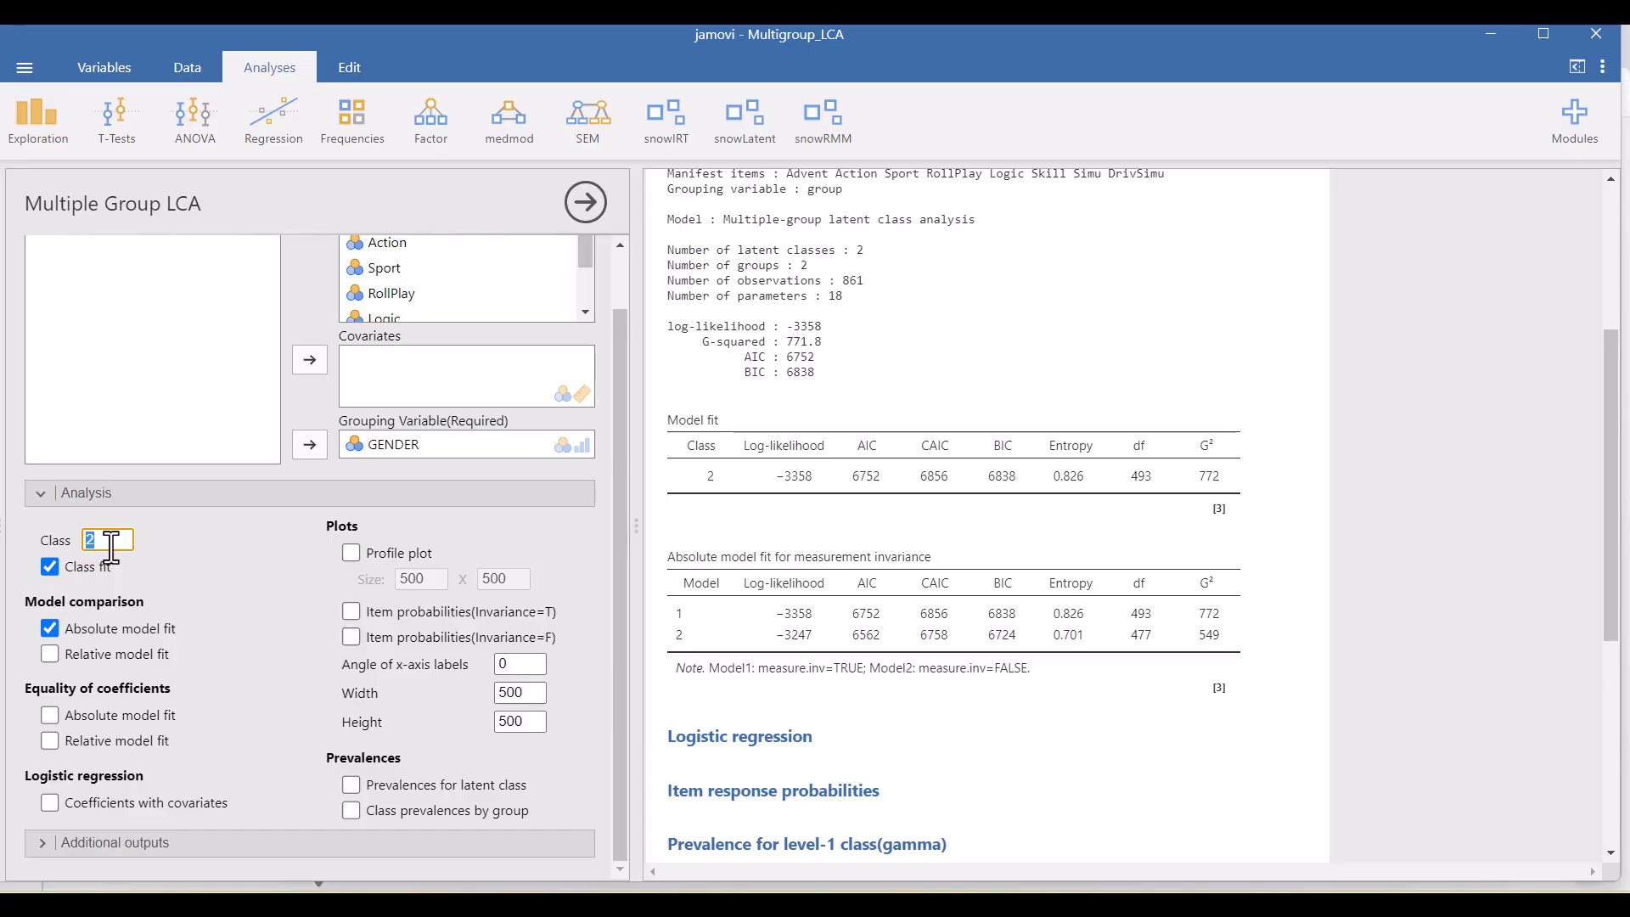
pyautogui.write('3')
pyautogui.click(1289, 394)
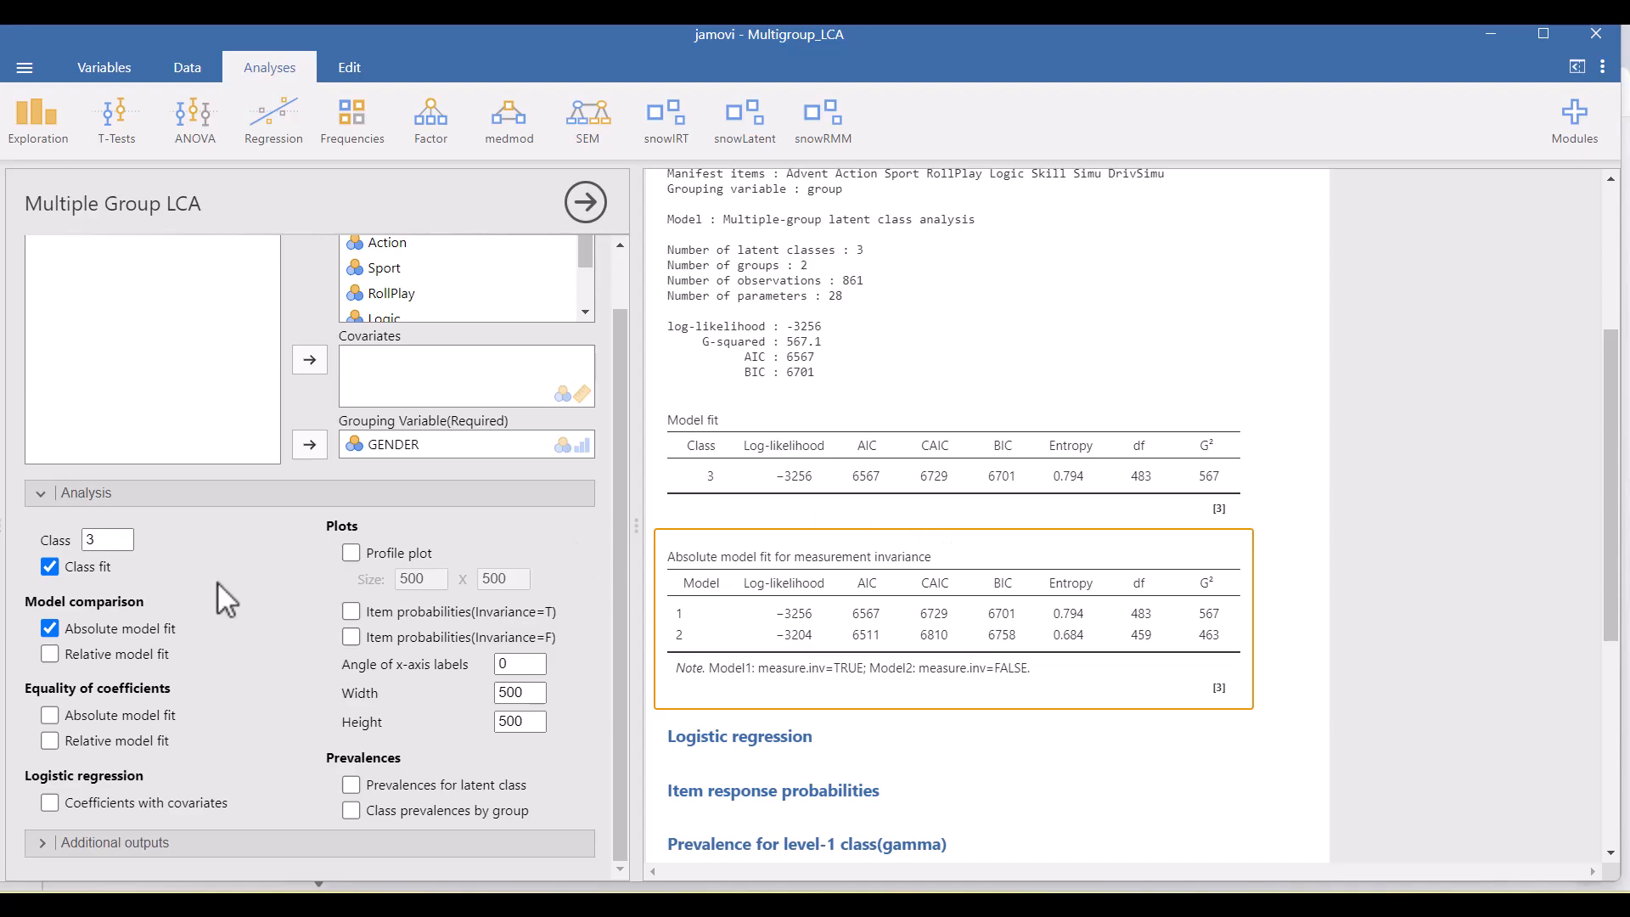
# Add the relative model fit table to the model comparison and review it against the absolute fit table
pyautogui.click(53, 658)
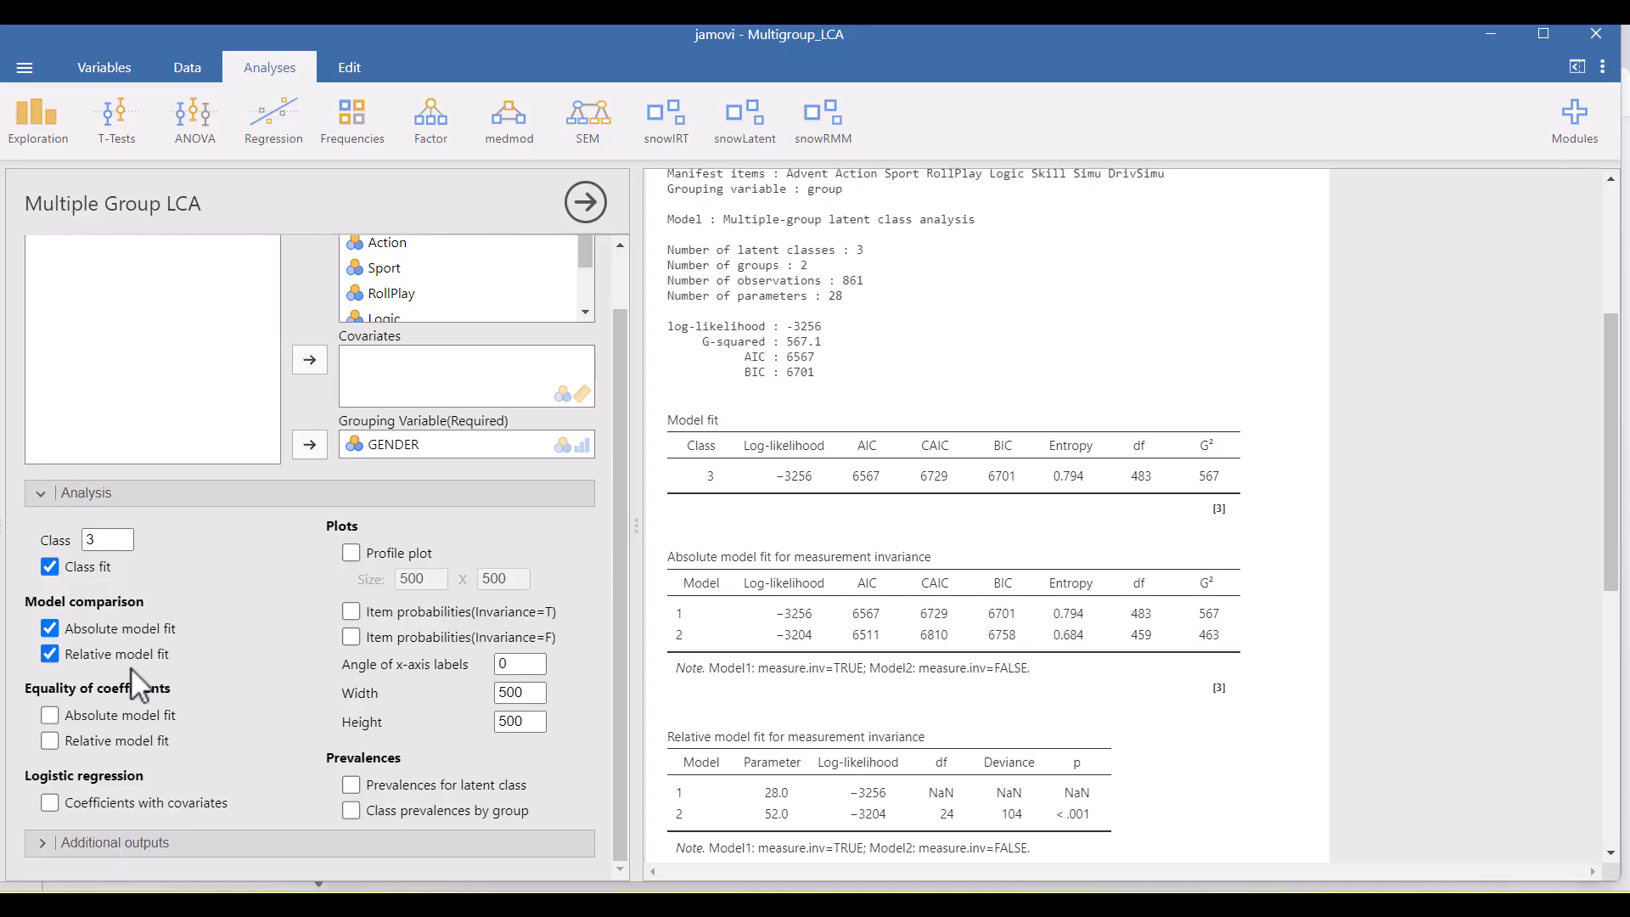
pyautogui.scroll(-3, 814, 641)
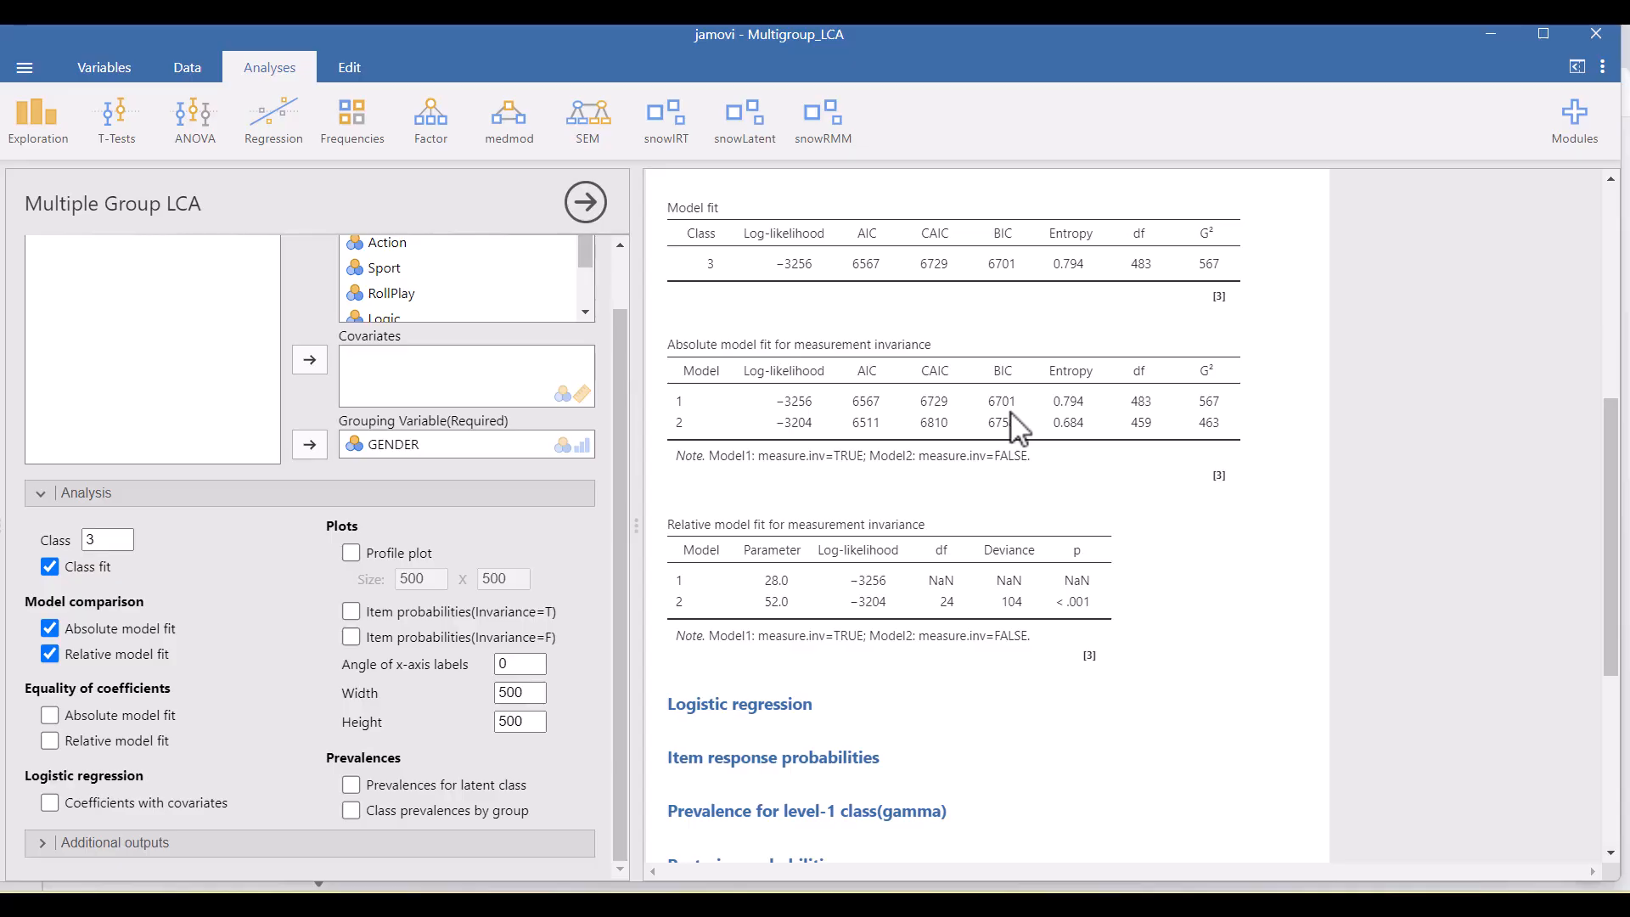
pyautogui.scroll(4, 1010, 428)
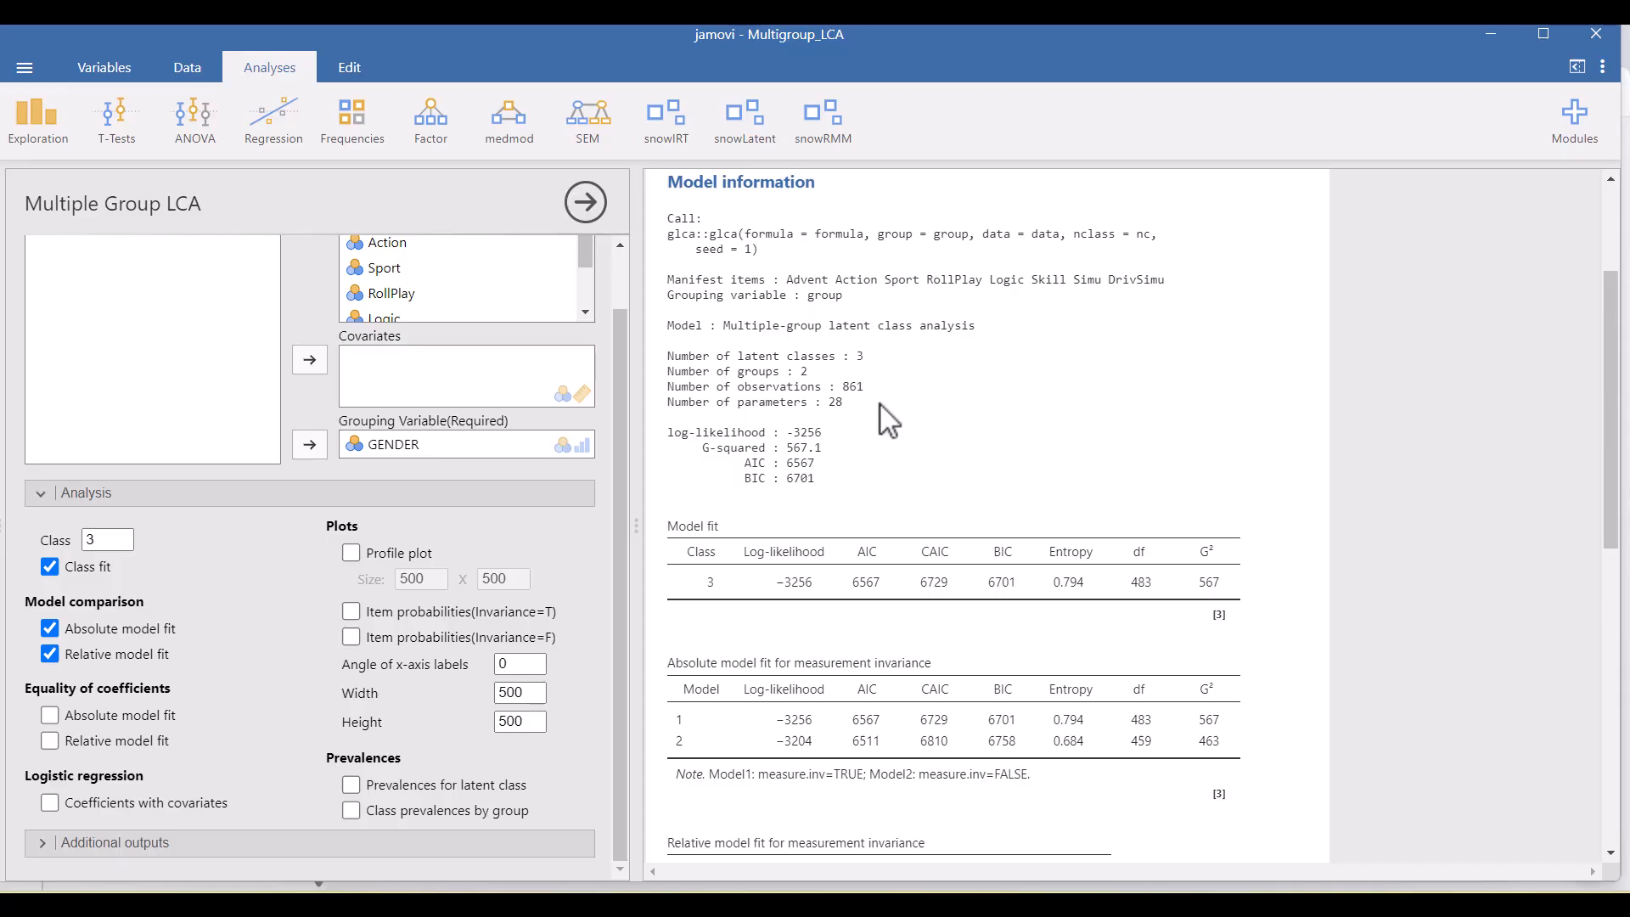
pyautogui.scroll(-5, 973, 549)
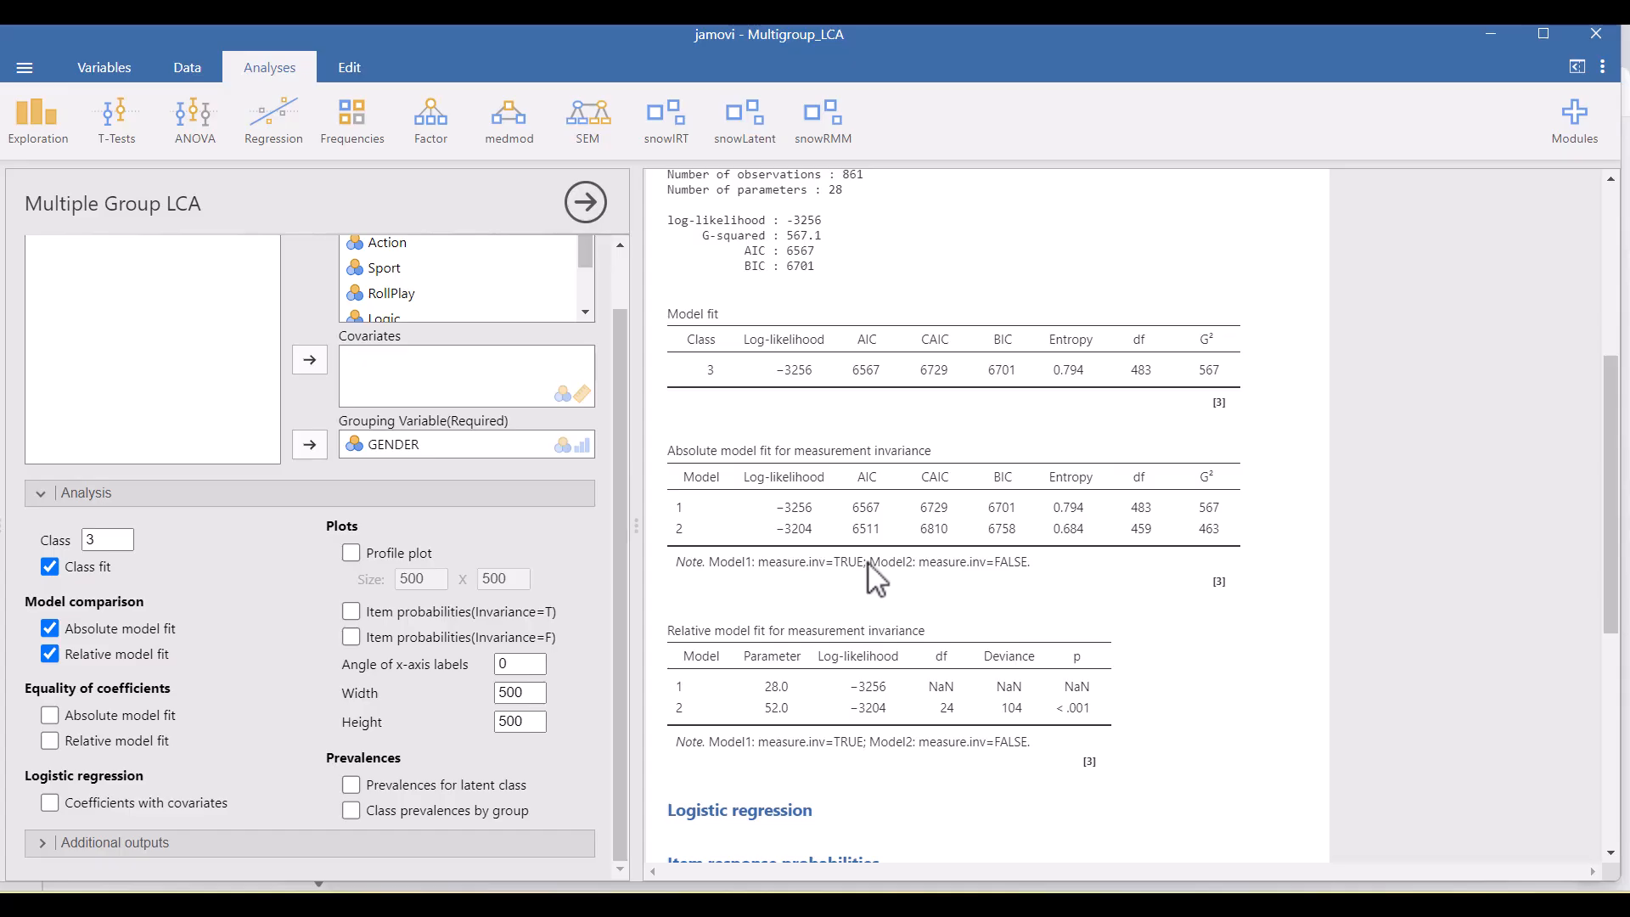
# Add the profile plot to the results and set its size to 500 x 1000
pyautogui.click(351, 553)
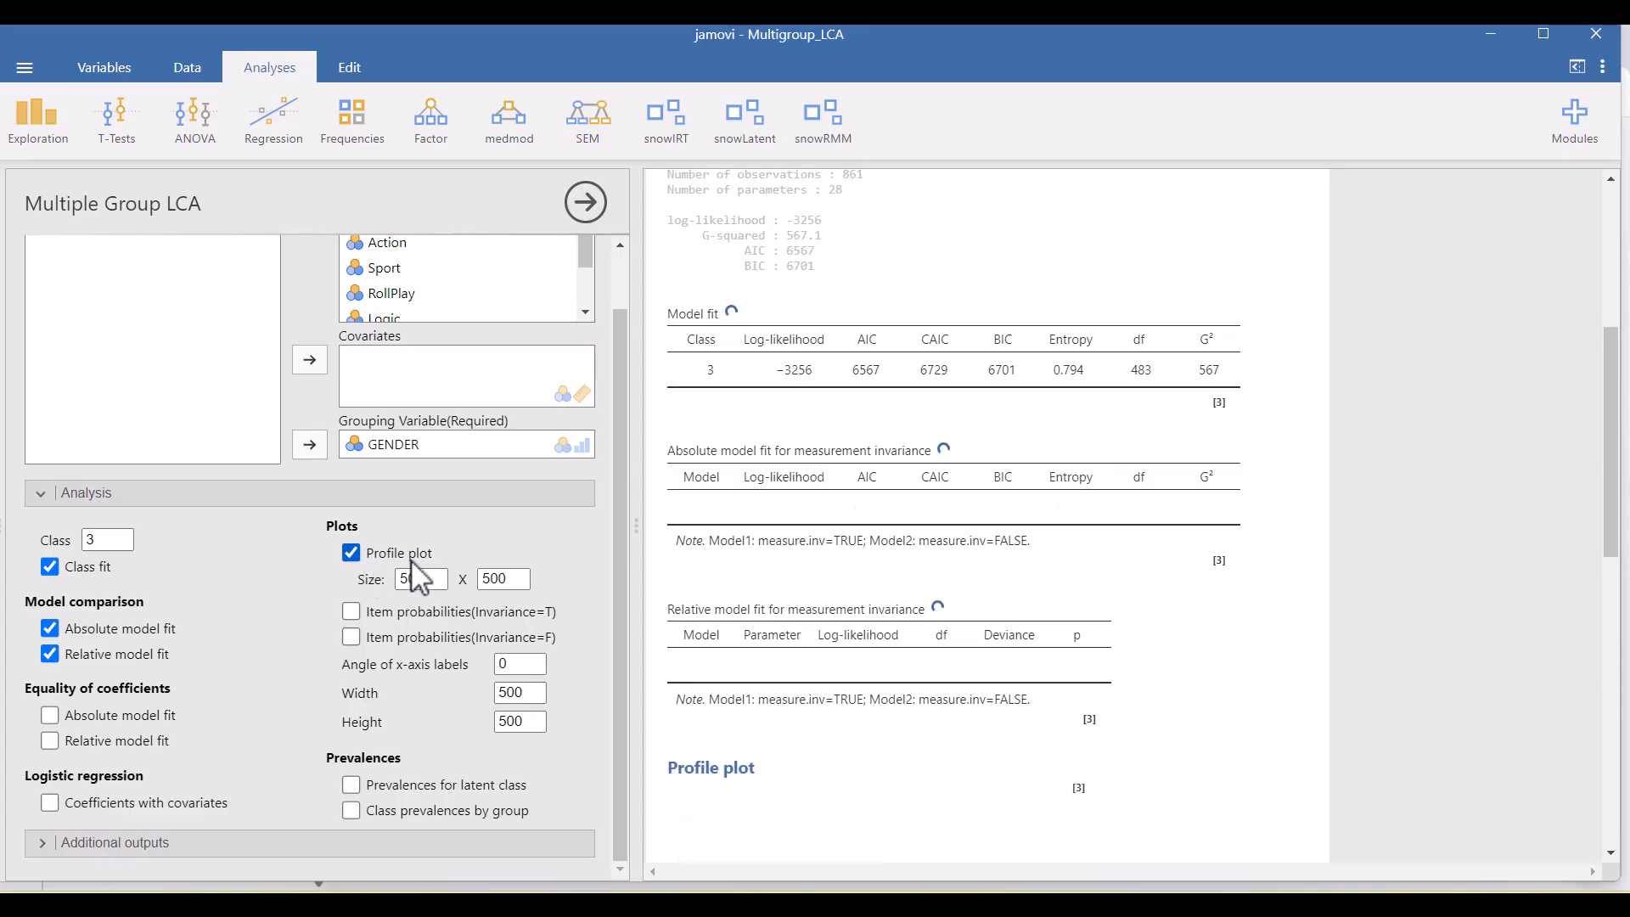
pyautogui.scroll(-4, 1073, 483)
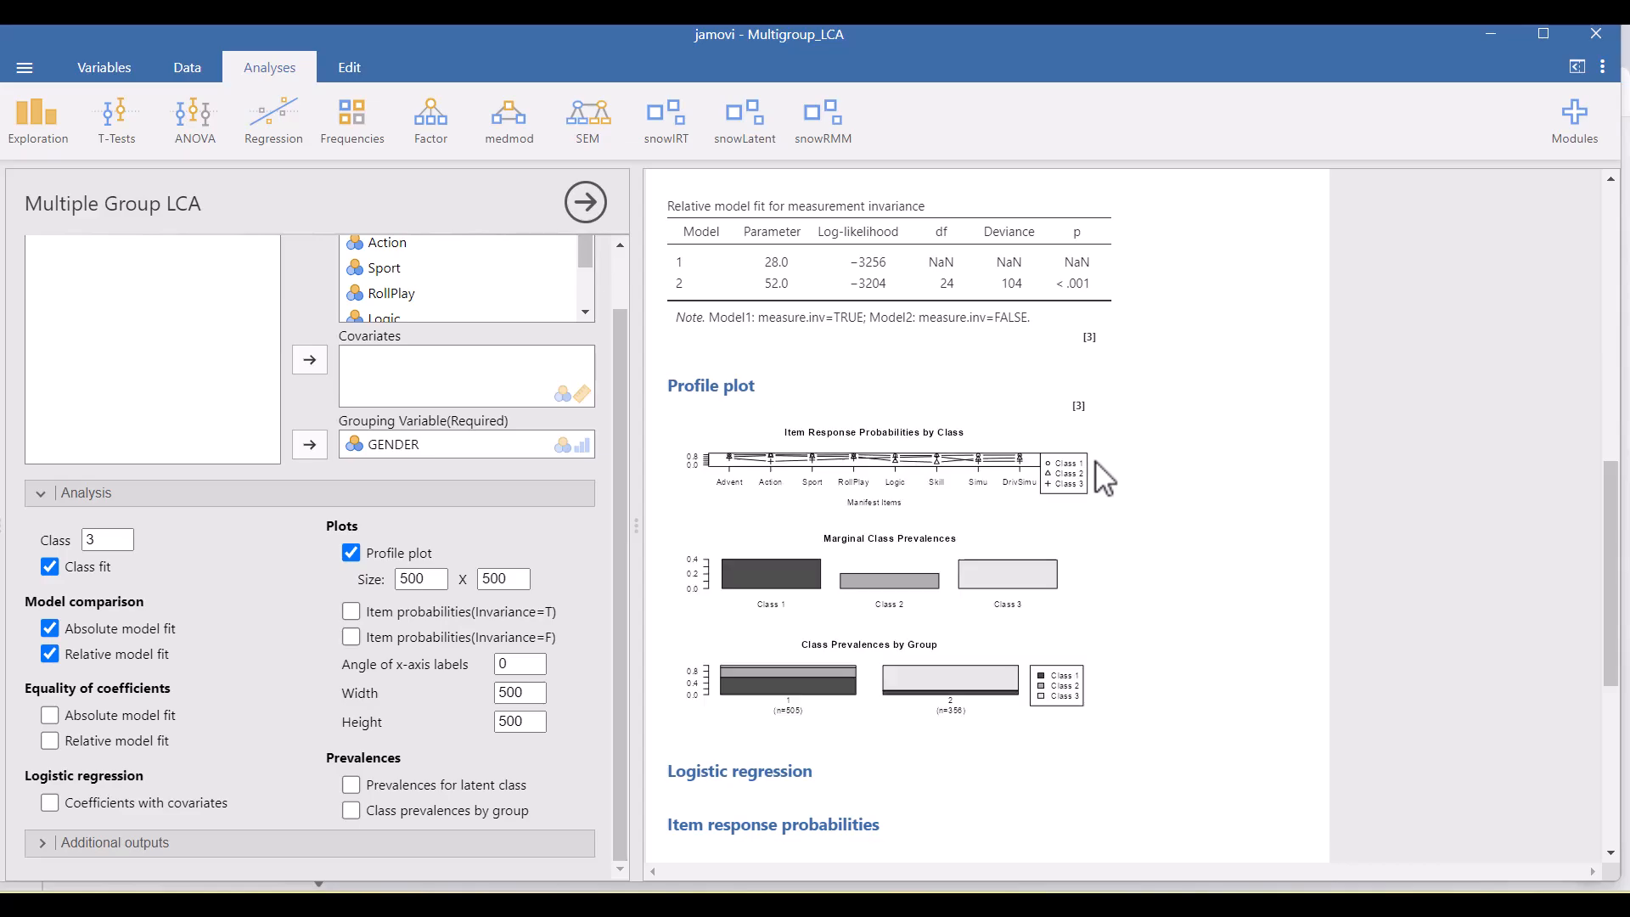
pyautogui.scroll(-1, 1095, 462)
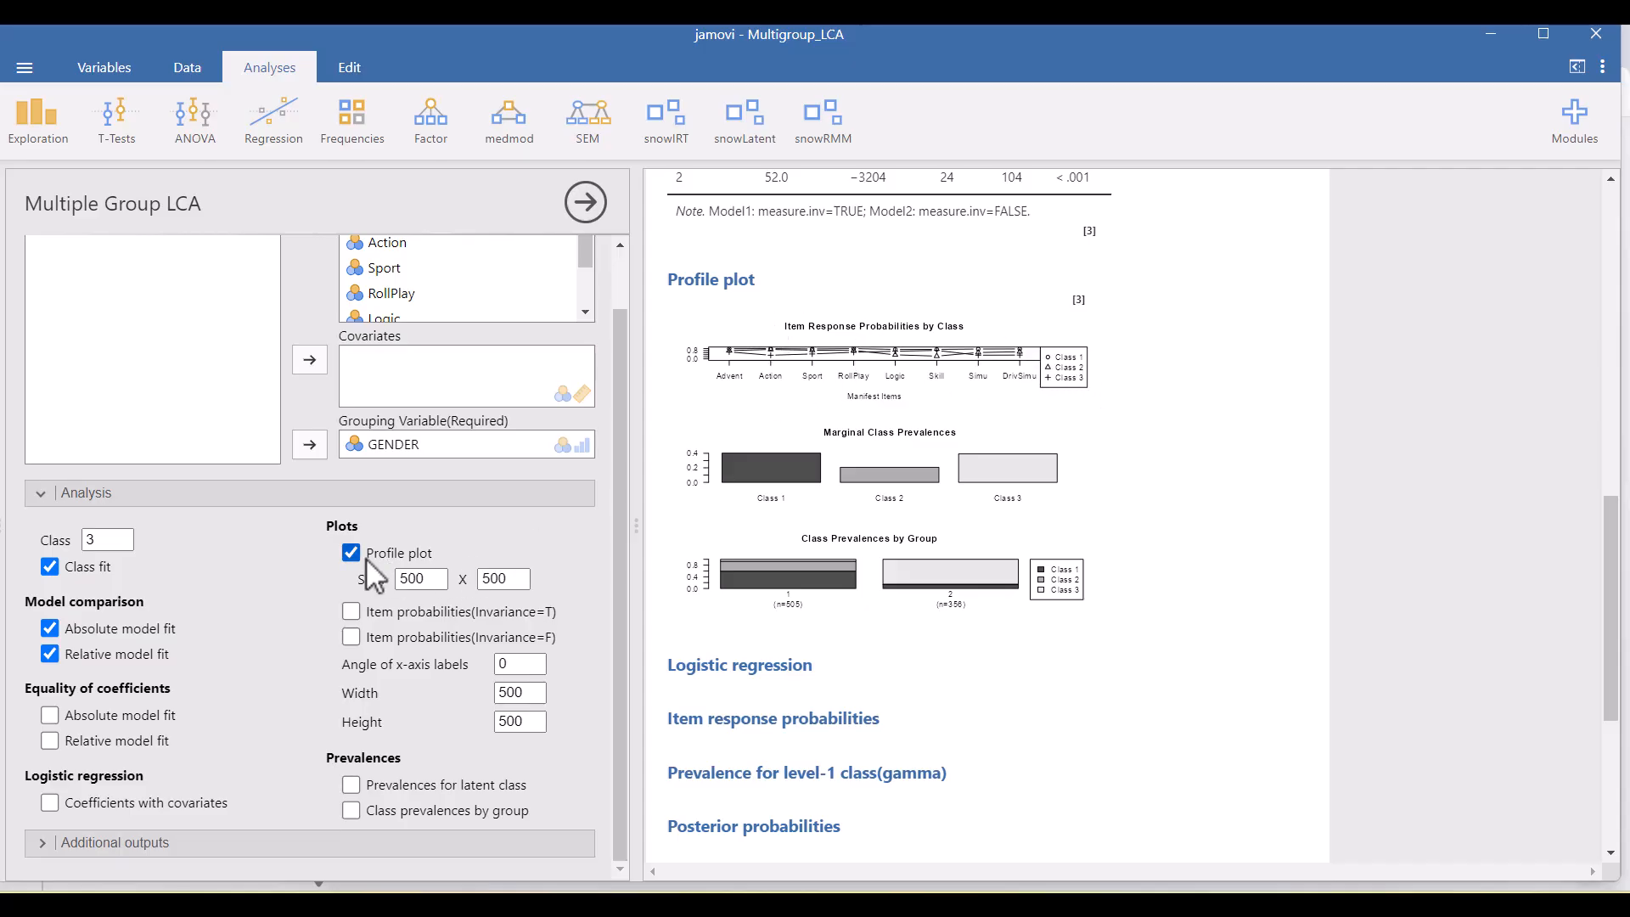
pyautogui.doubleClick(494, 584)
pyautogui.click(1204, 336)
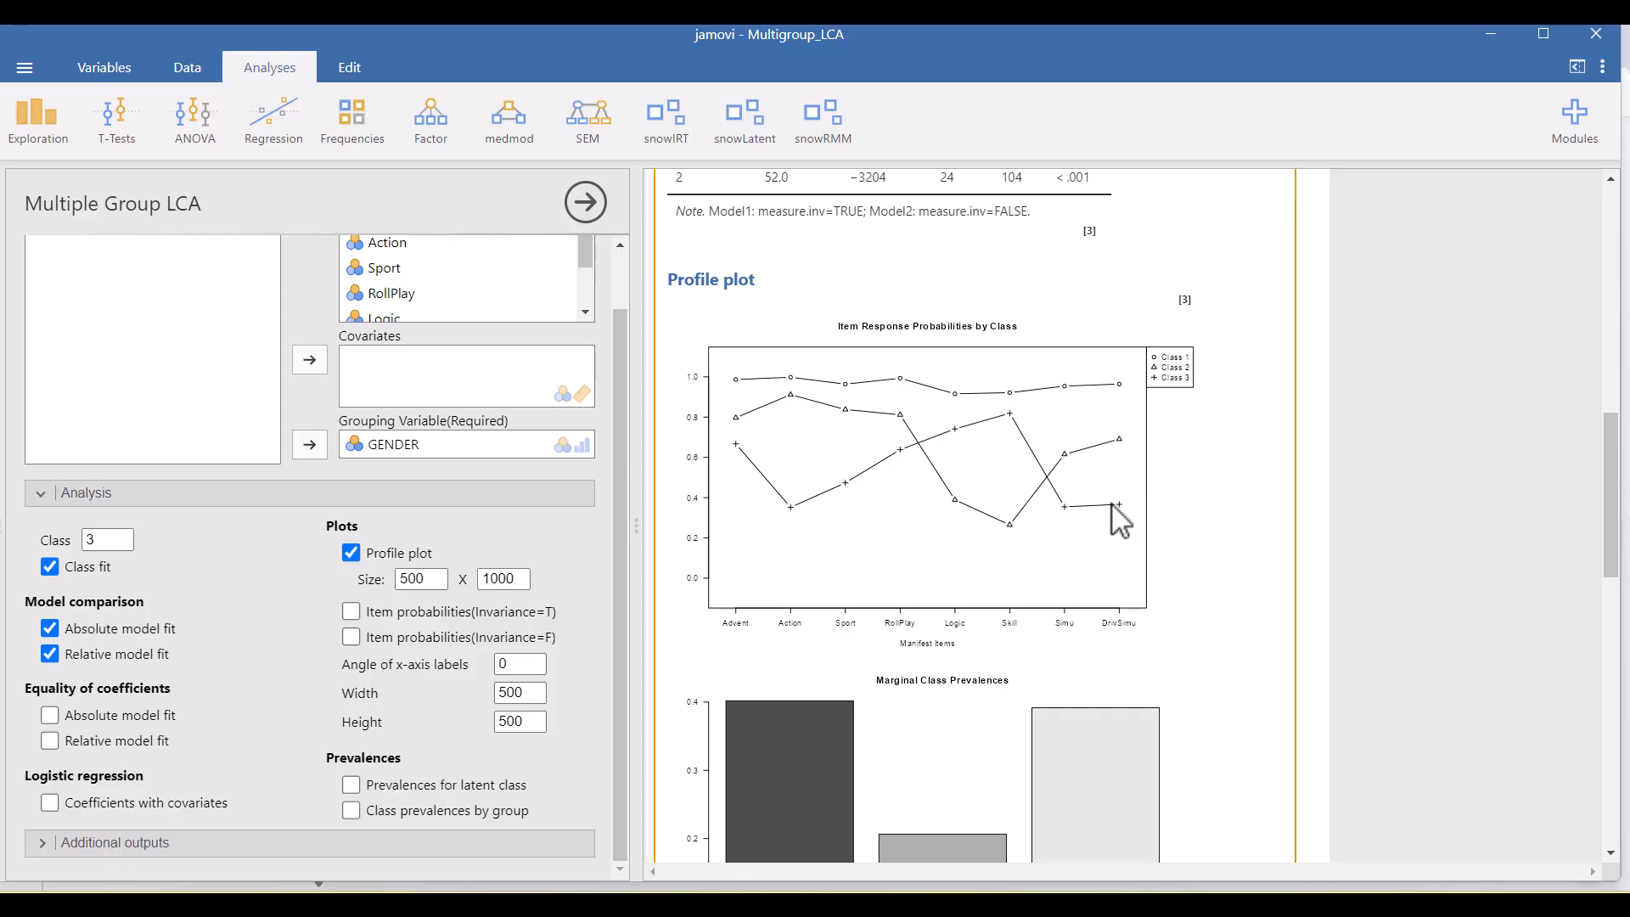
# Review the class prevalence charts and add the tables of prevalences for latent class and class prevalences by group
pyautogui.scroll(-4, 1117, 519)
pyautogui.scroll(-1, 1116, 504)
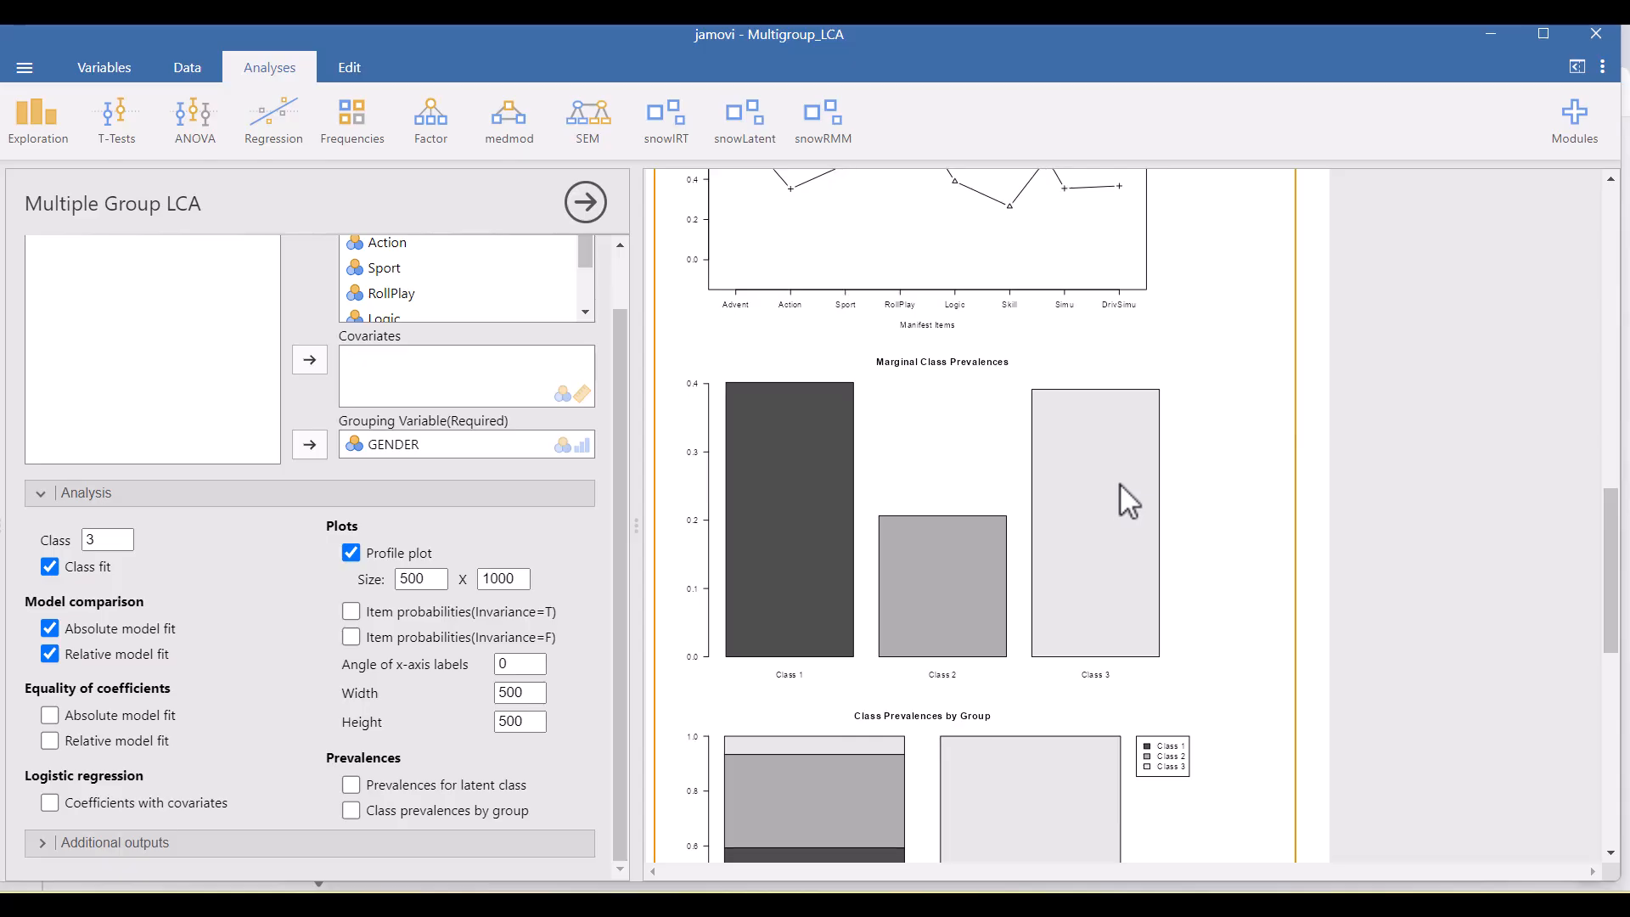
pyautogui.scroll(-4, 1120, 479)
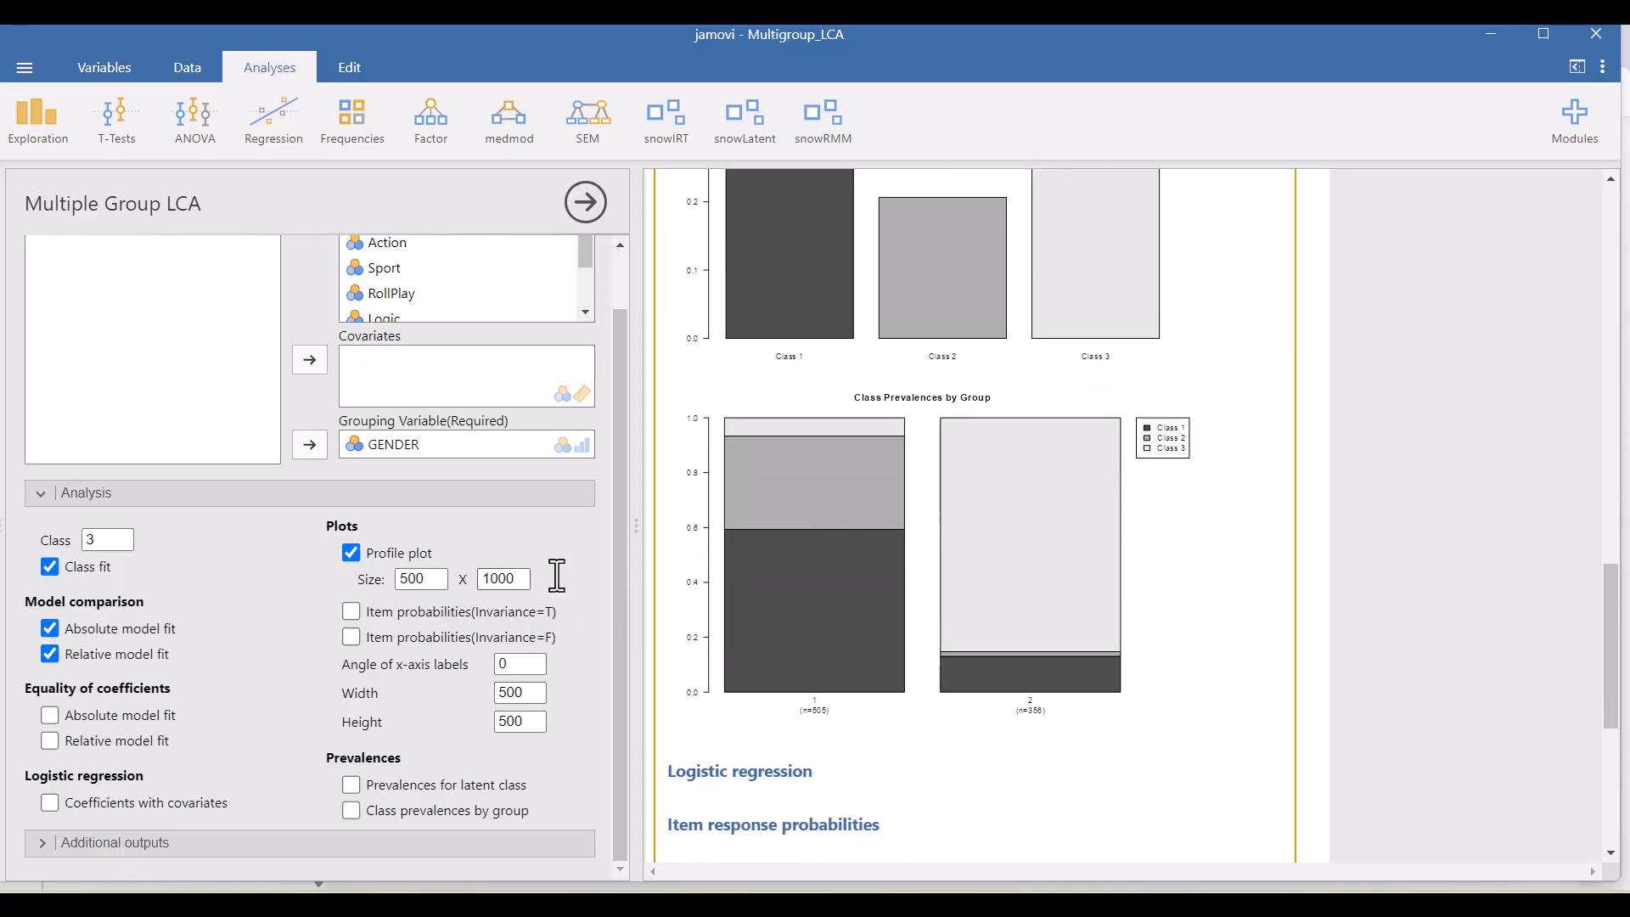
pyautogui.scroll(3, 1026, 465)
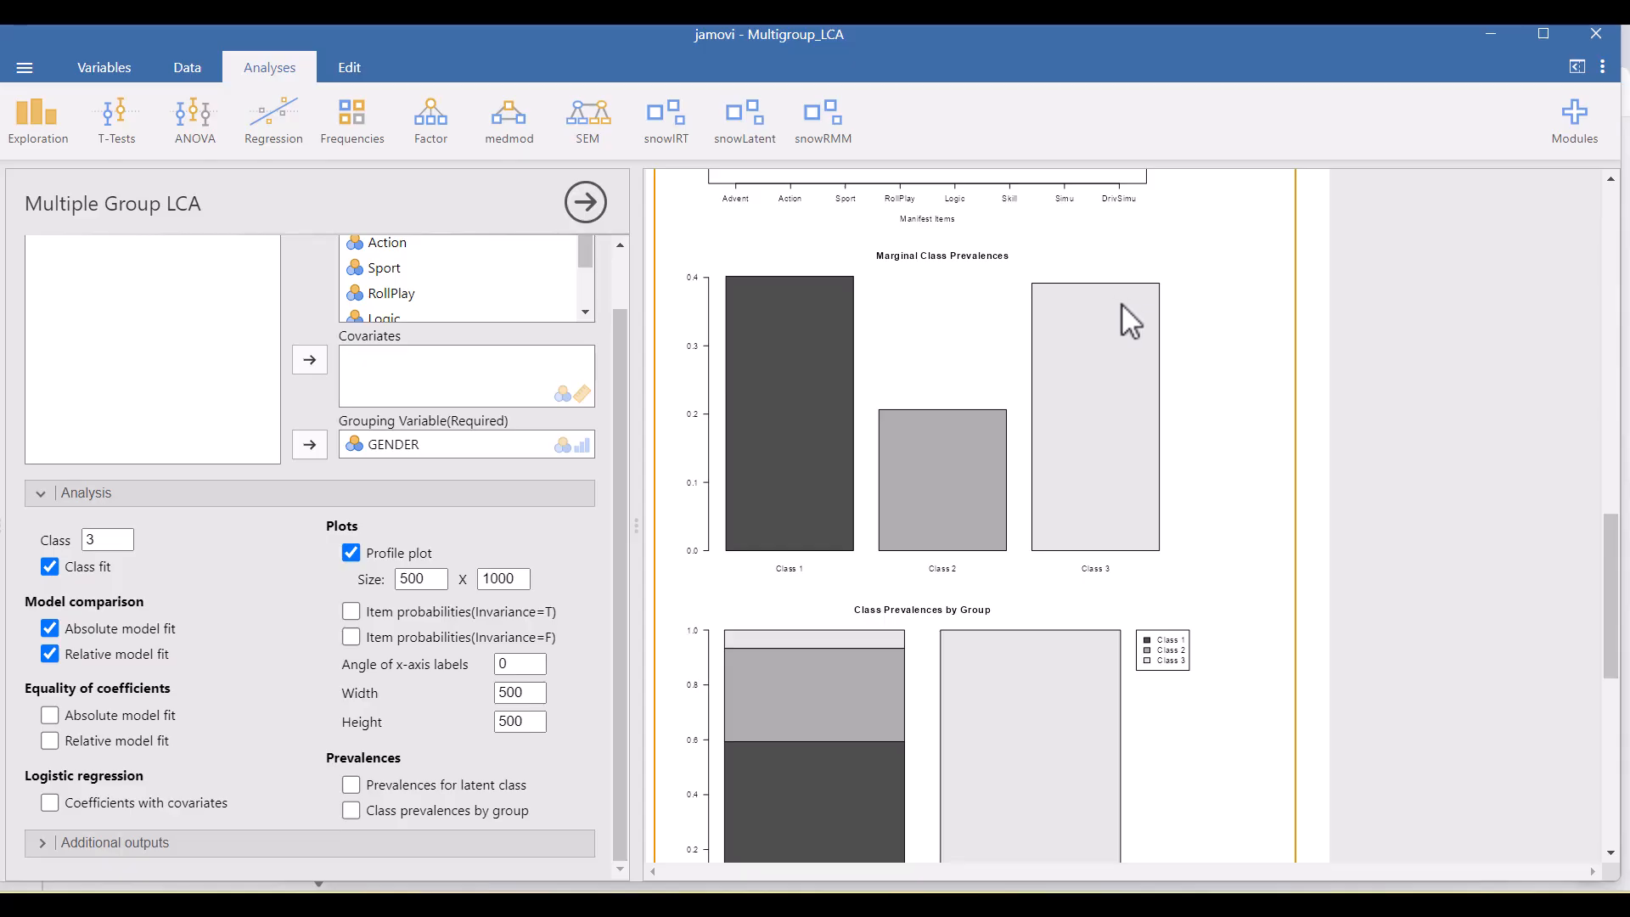
pyautogui.scroll(-3, 1074, 346)
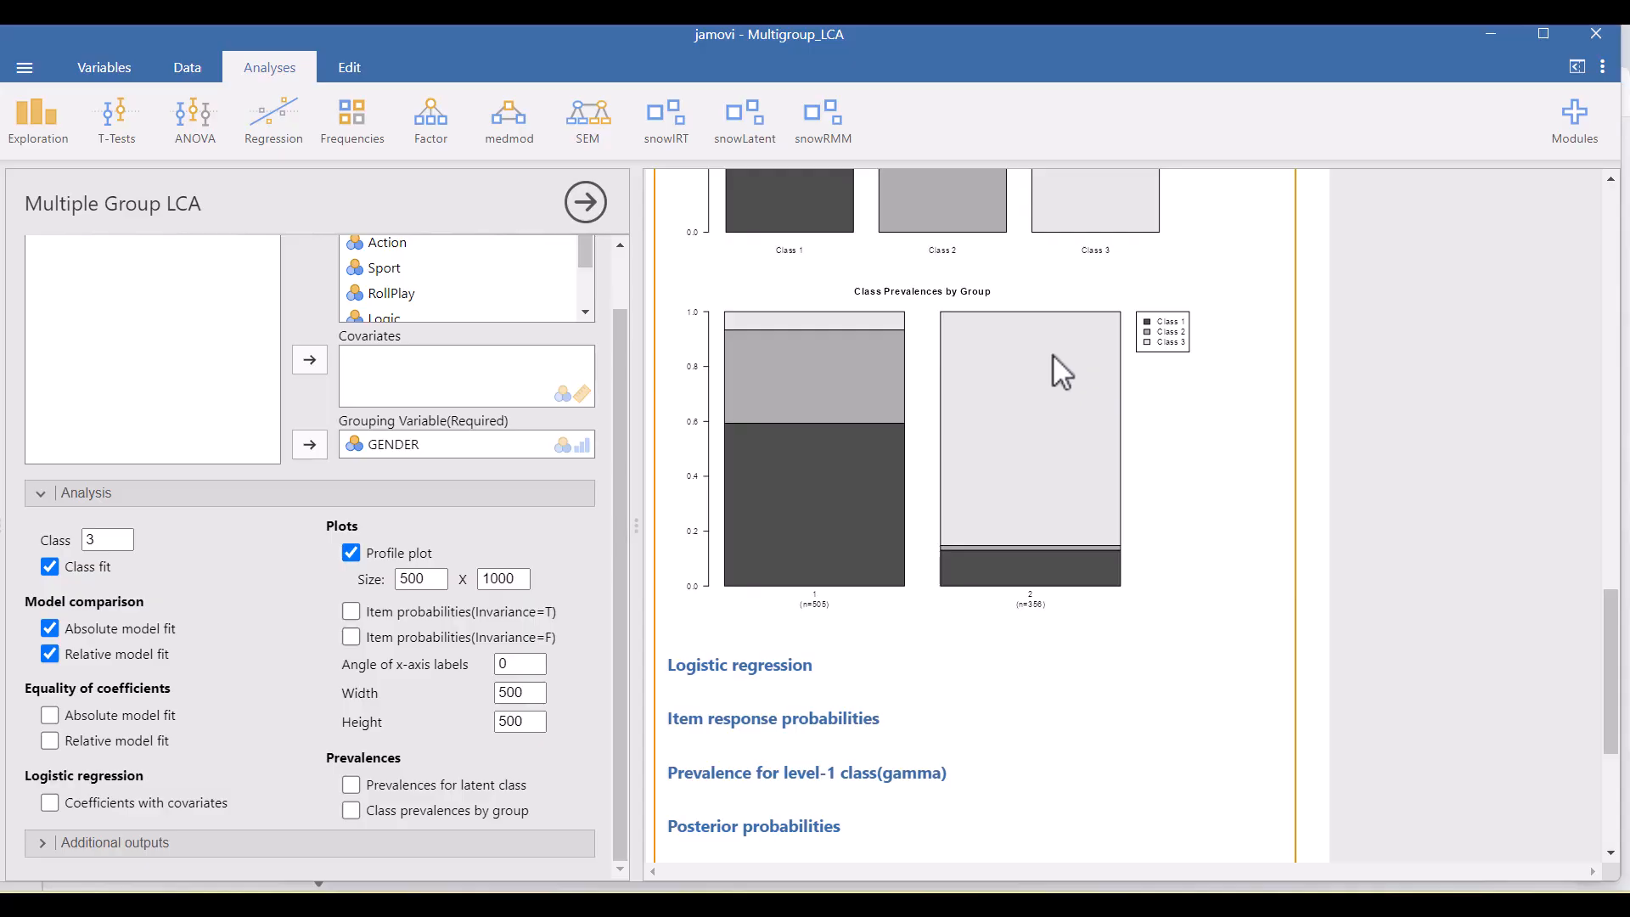
pyautogui.click(362, 784)
pyautogui.click(365, 806)
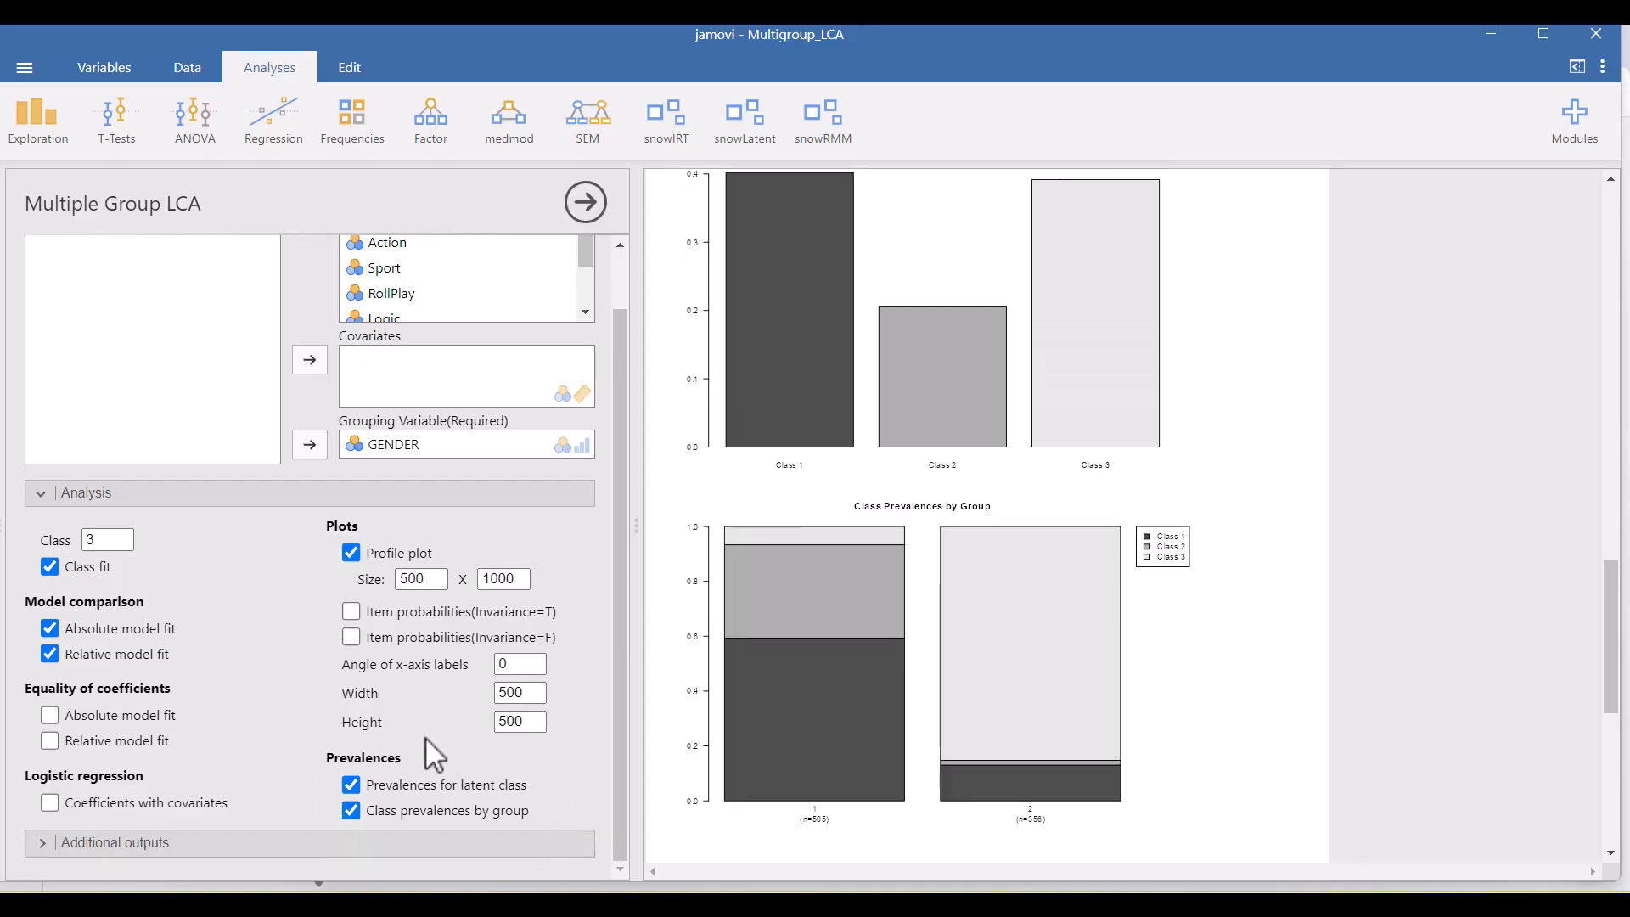
# Compare the marginal and by-group class prevalence tables with the corresponding charts in the profile plot
pyautogui.scroll(10, 1053, 516)
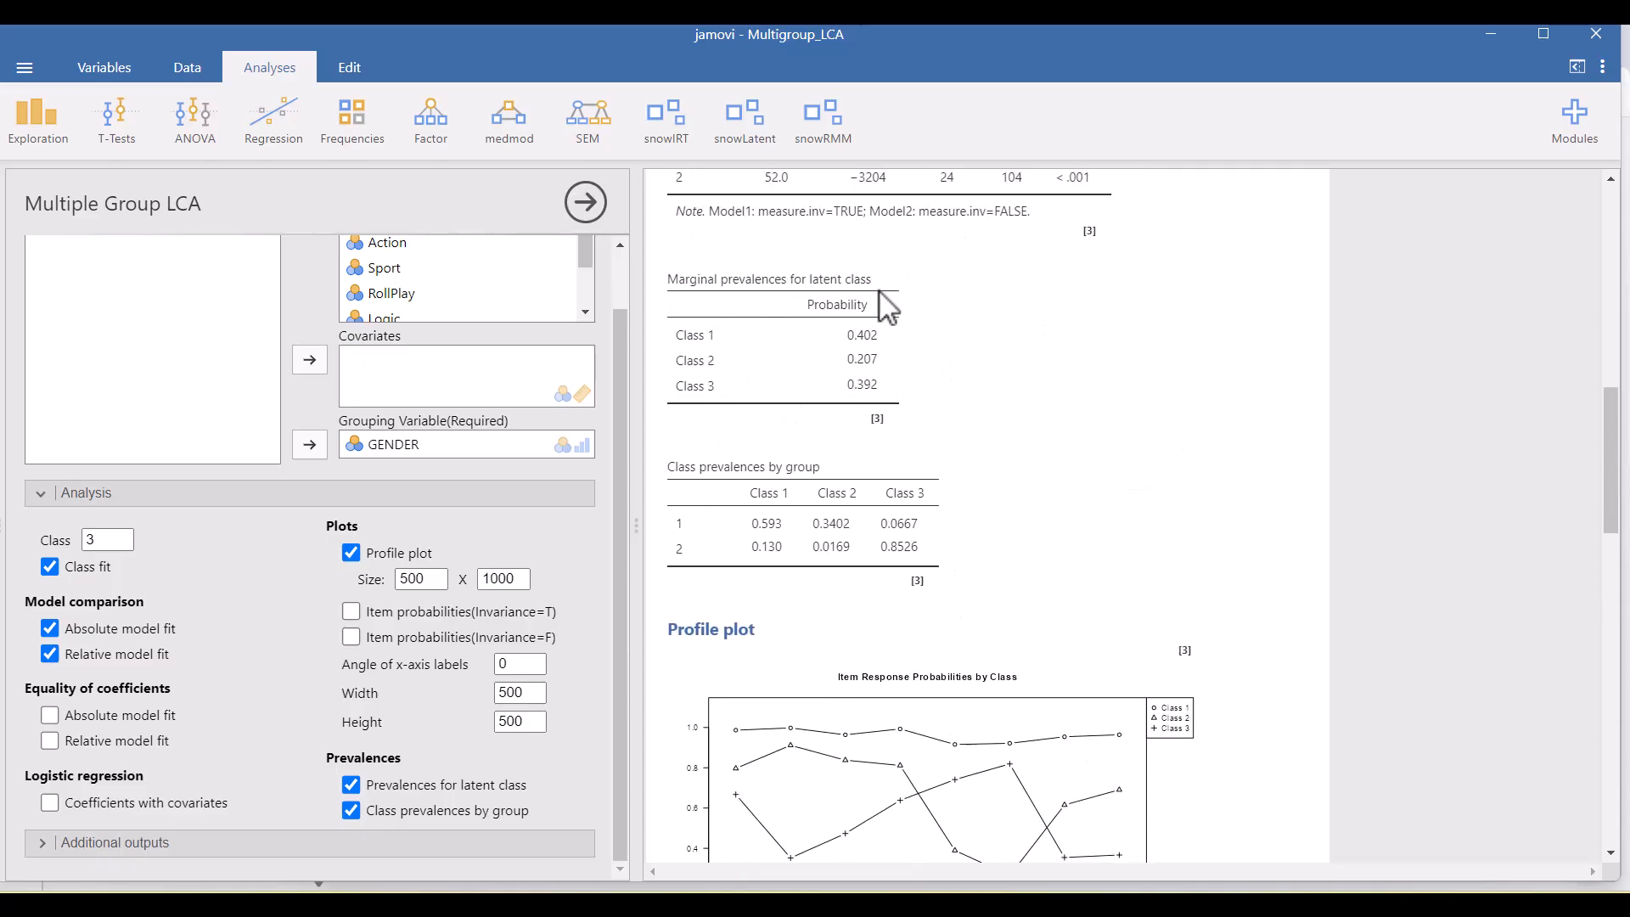
pyautogui.scroll(-8, 917, 504)
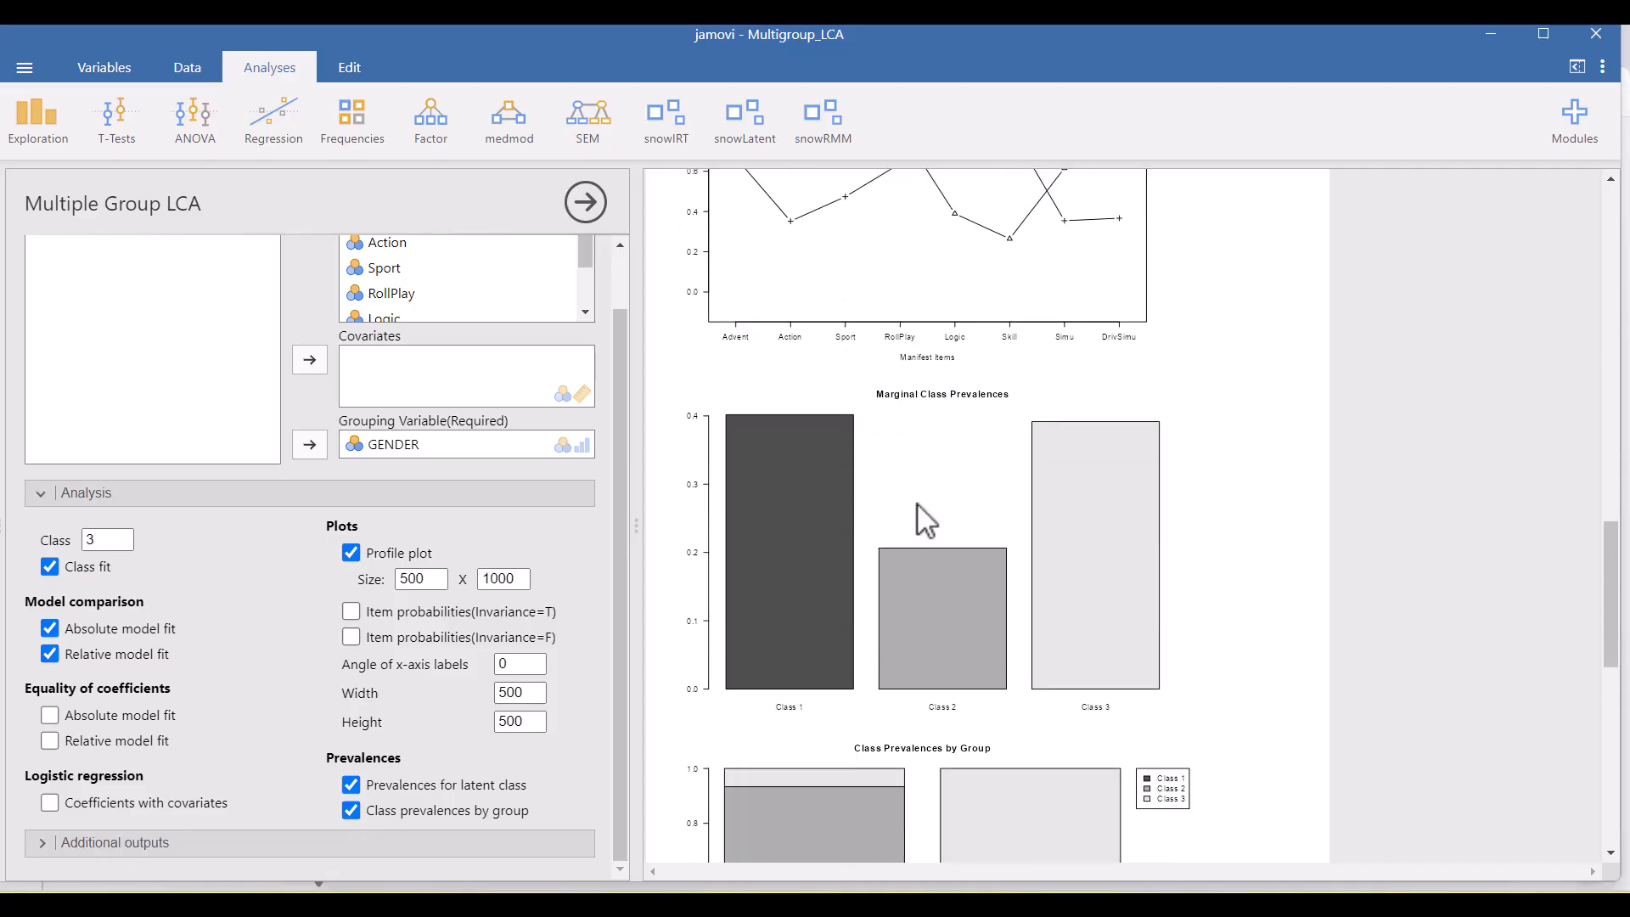
pyautogui.scroll(4, 1121, 582)
pyautogui.scroll(5, 975, 365)
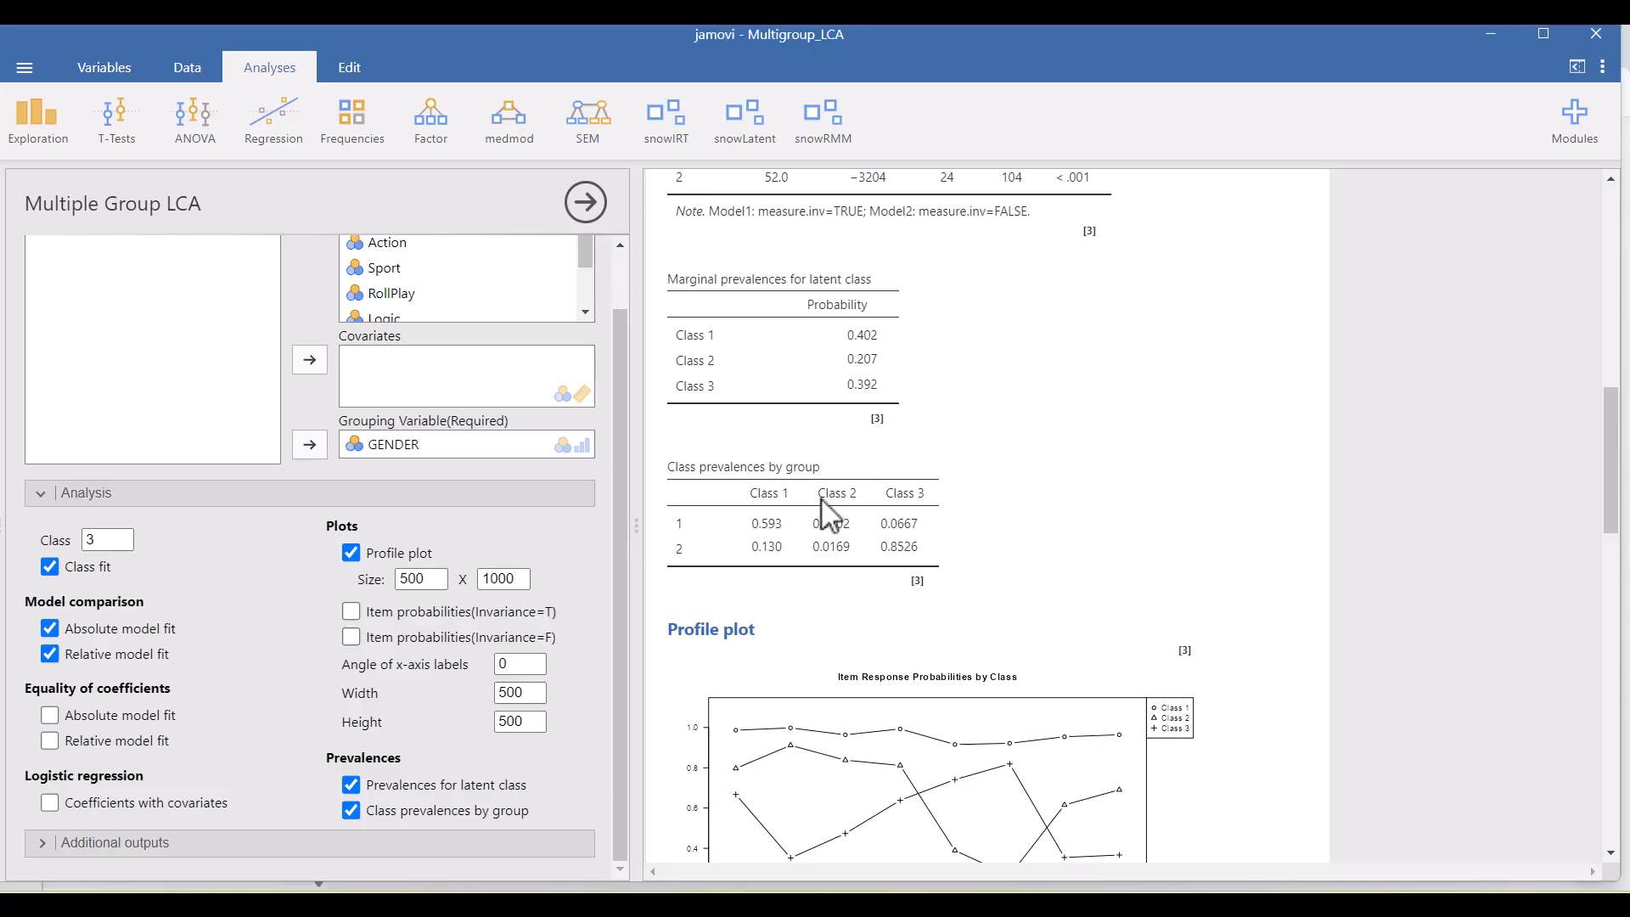
pyautogui.scroll(-2, 833, 493)
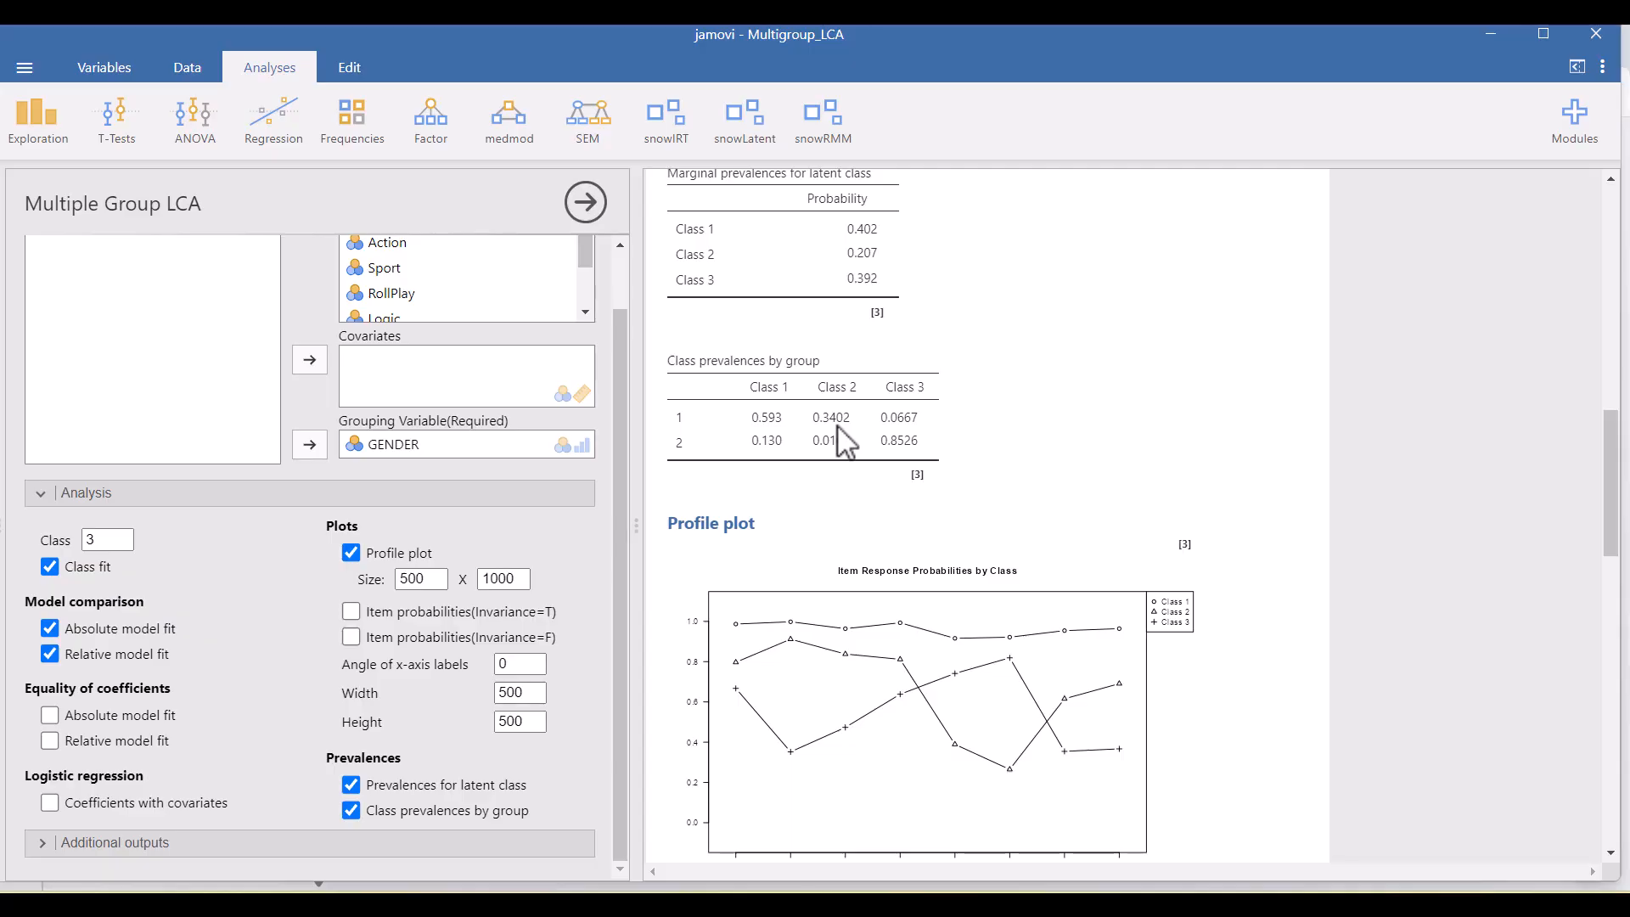
# Add the item response probabilities (rho) from the additional outputs to the results and review the listing for group 1
pyautogui.scroll(-1, 844, 442)
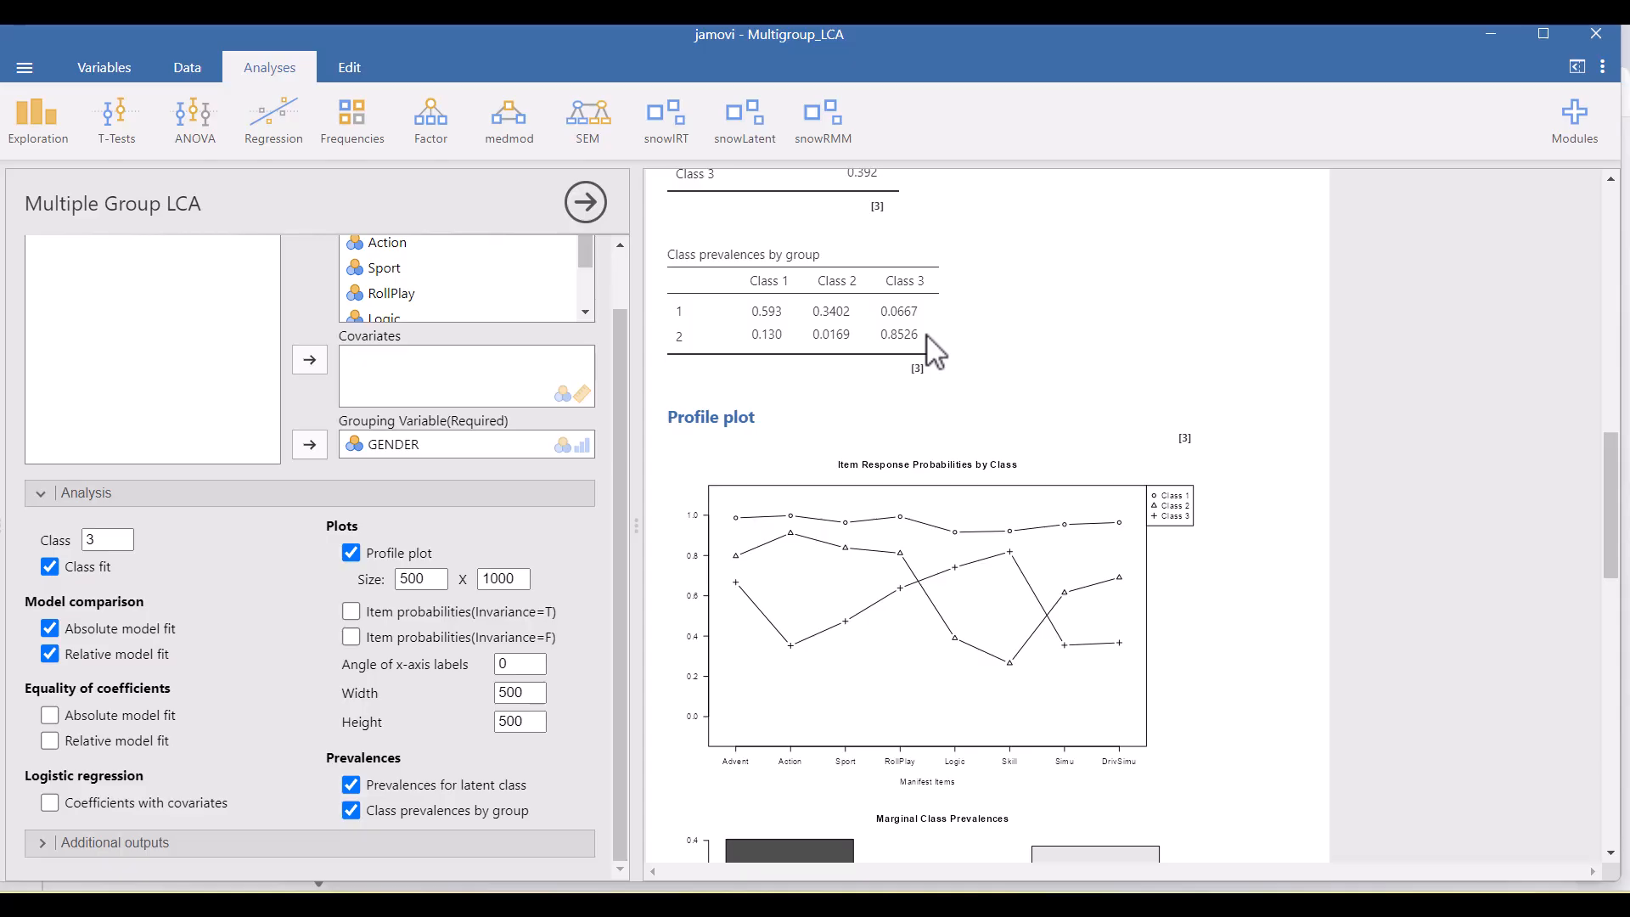
pyautogui.scroll(-10, 927, 336)
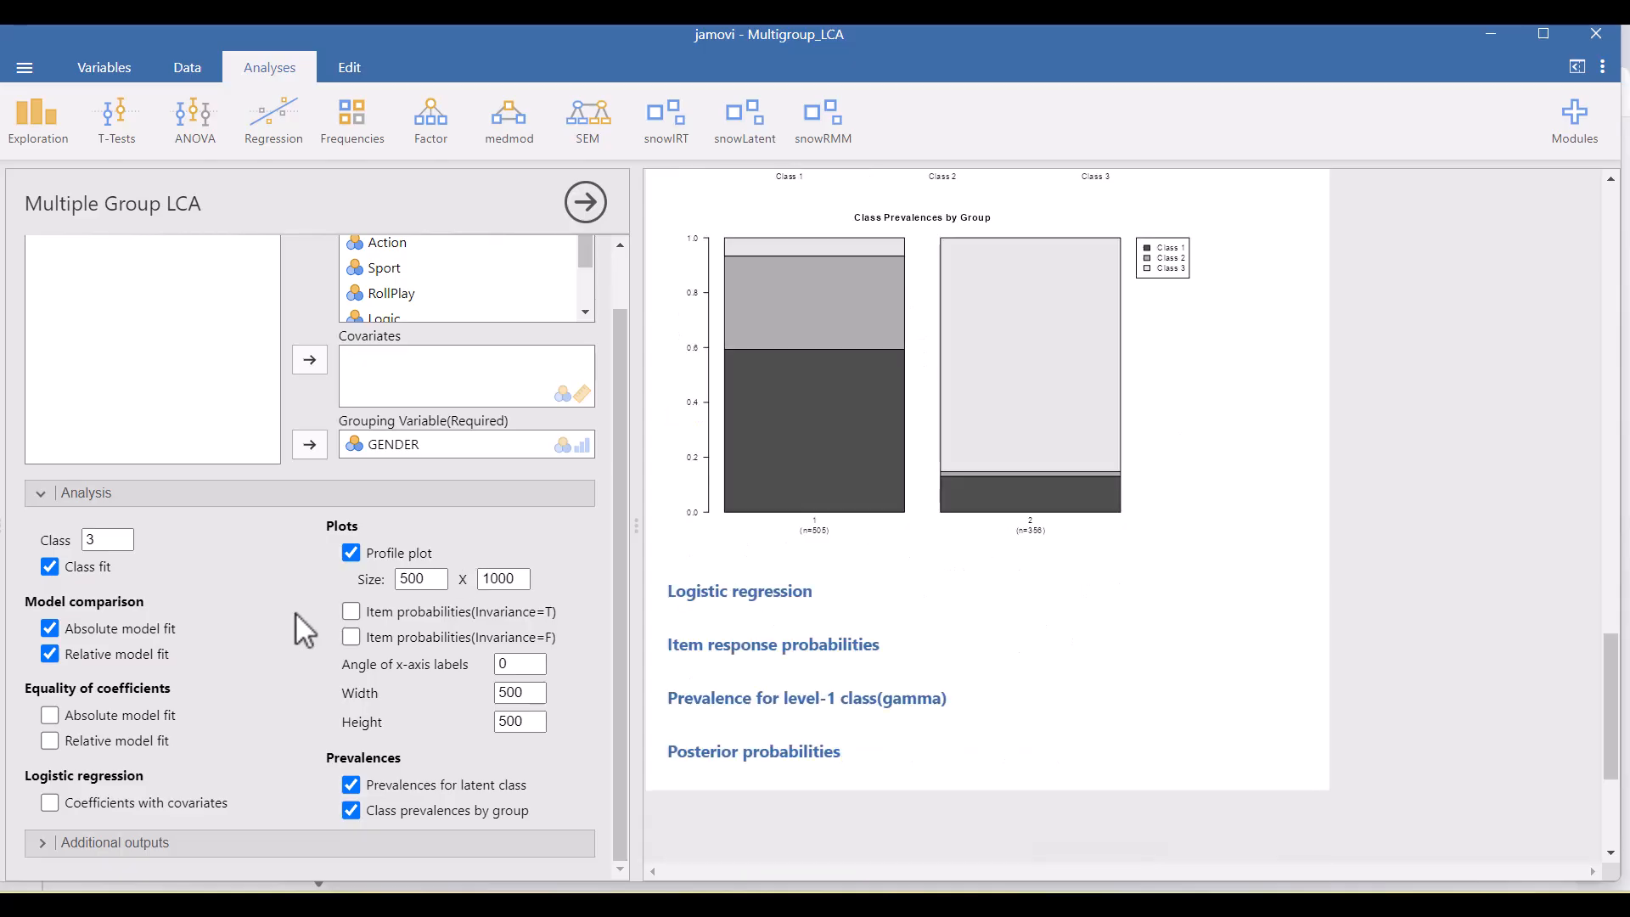
pyautogui.click(106, 842)
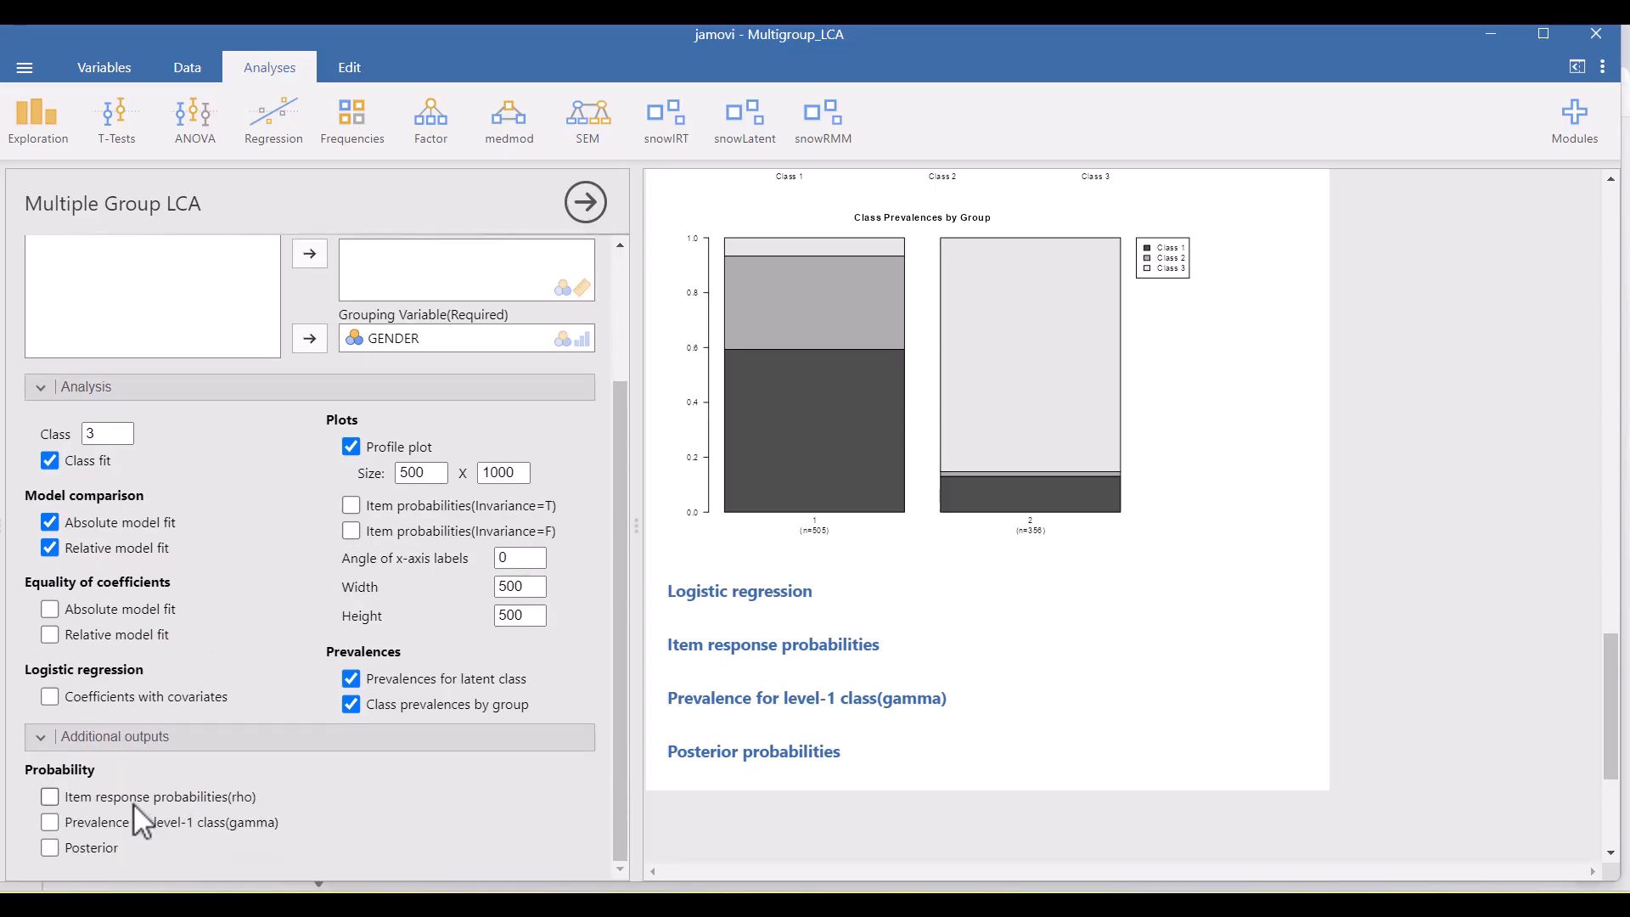
pyautogui.click(114, 802)
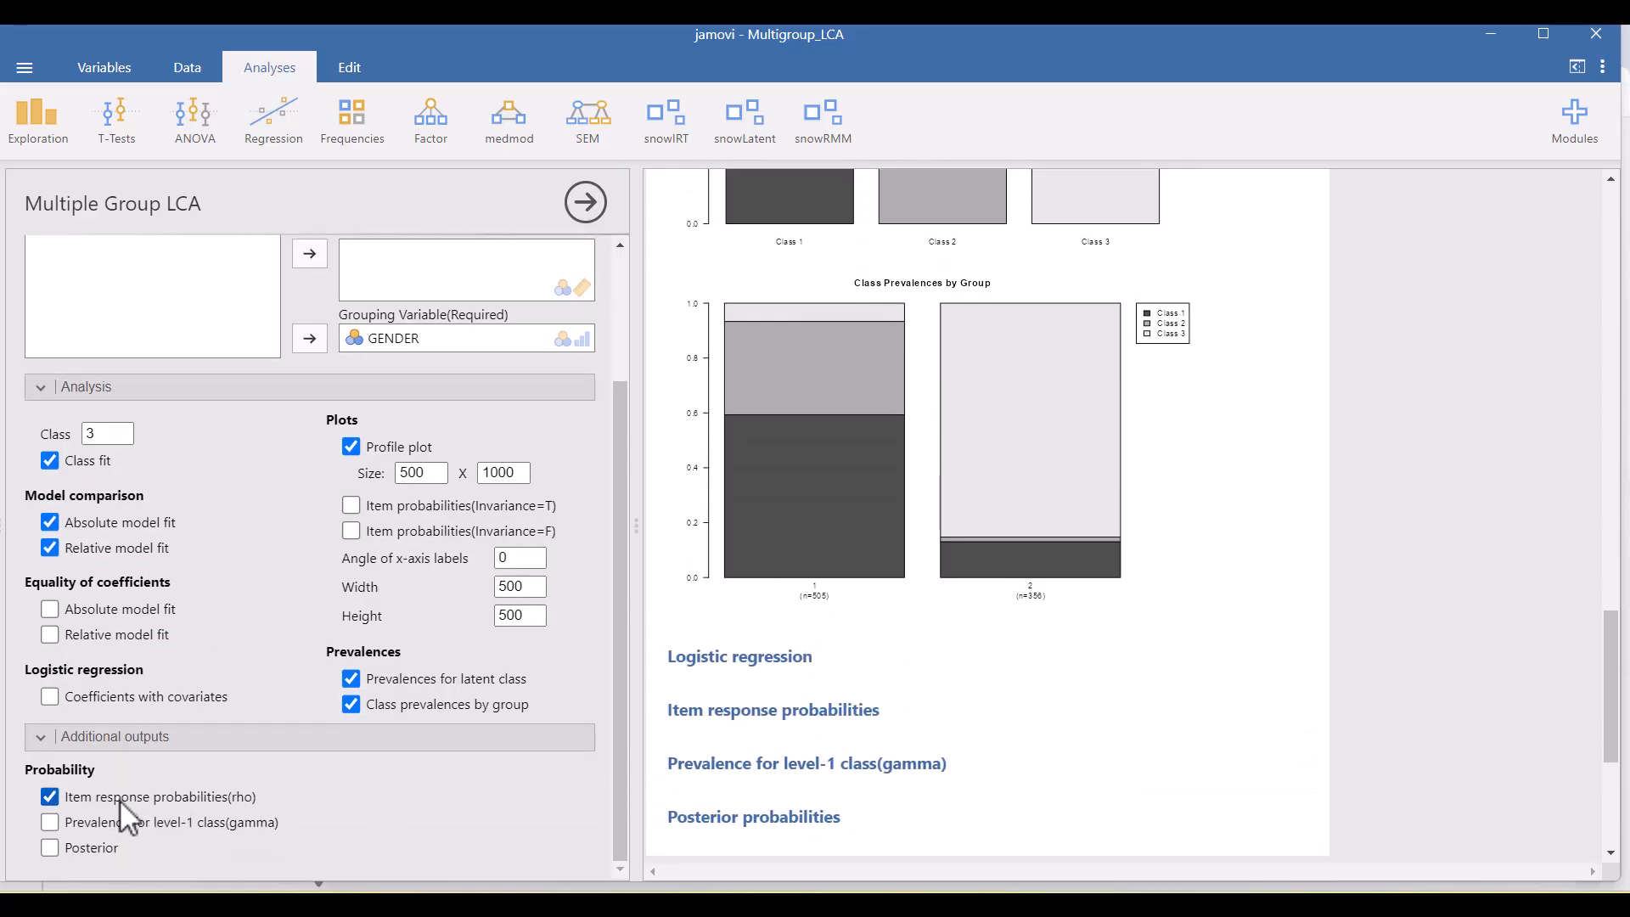
pyautogui.scroll(-5, 842, 538)
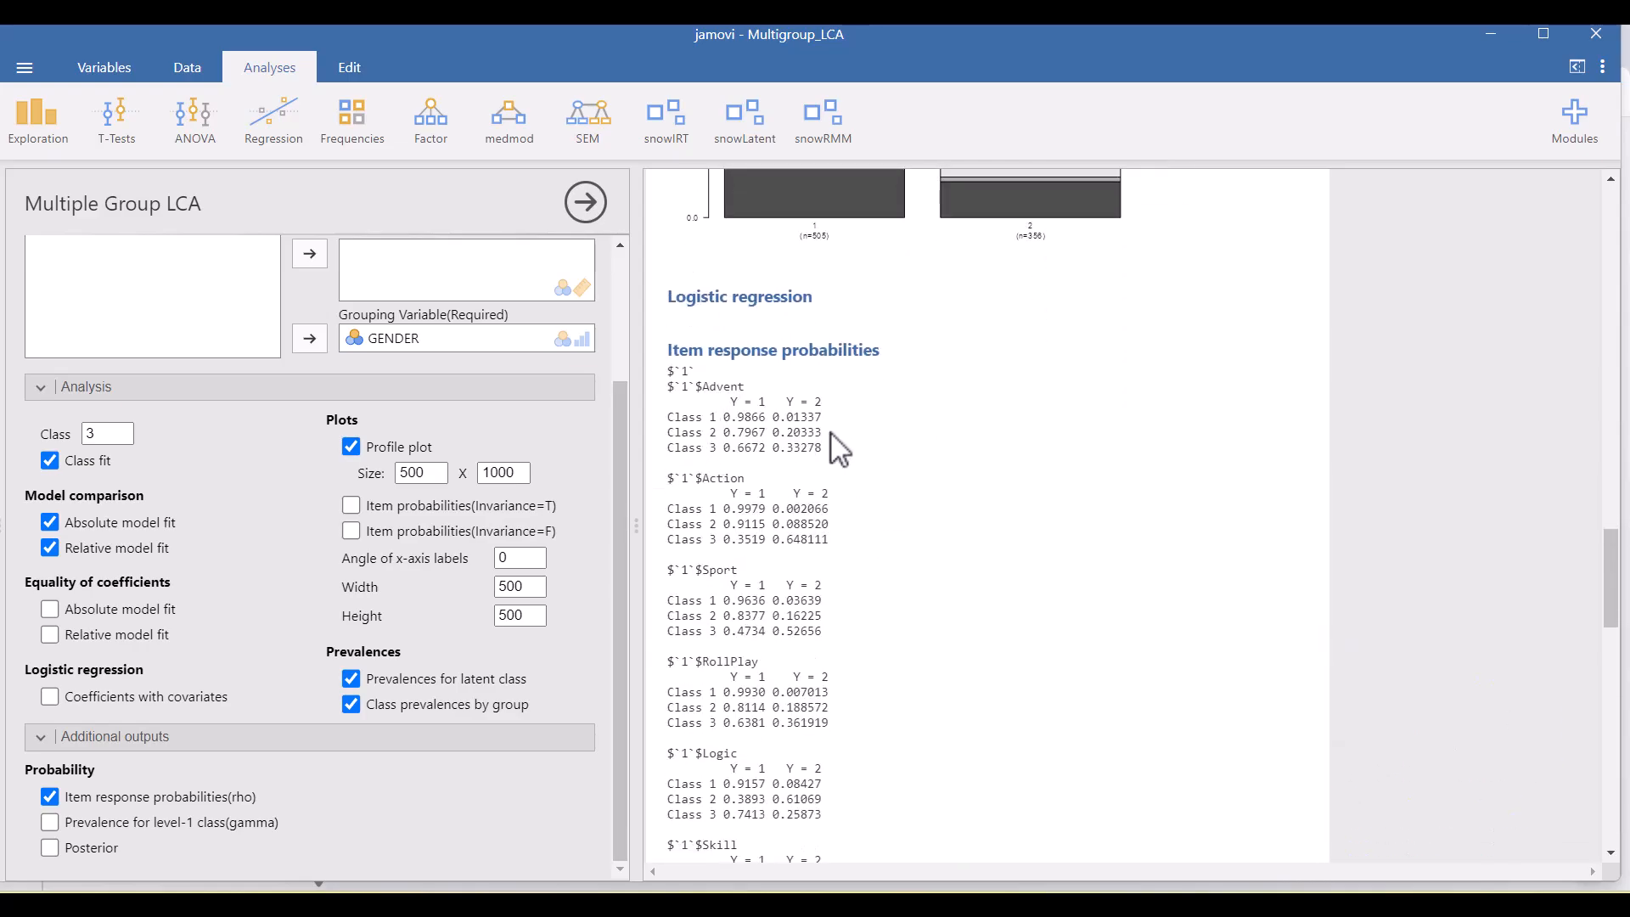
pyautogui.scroll(-1, 806, 414)
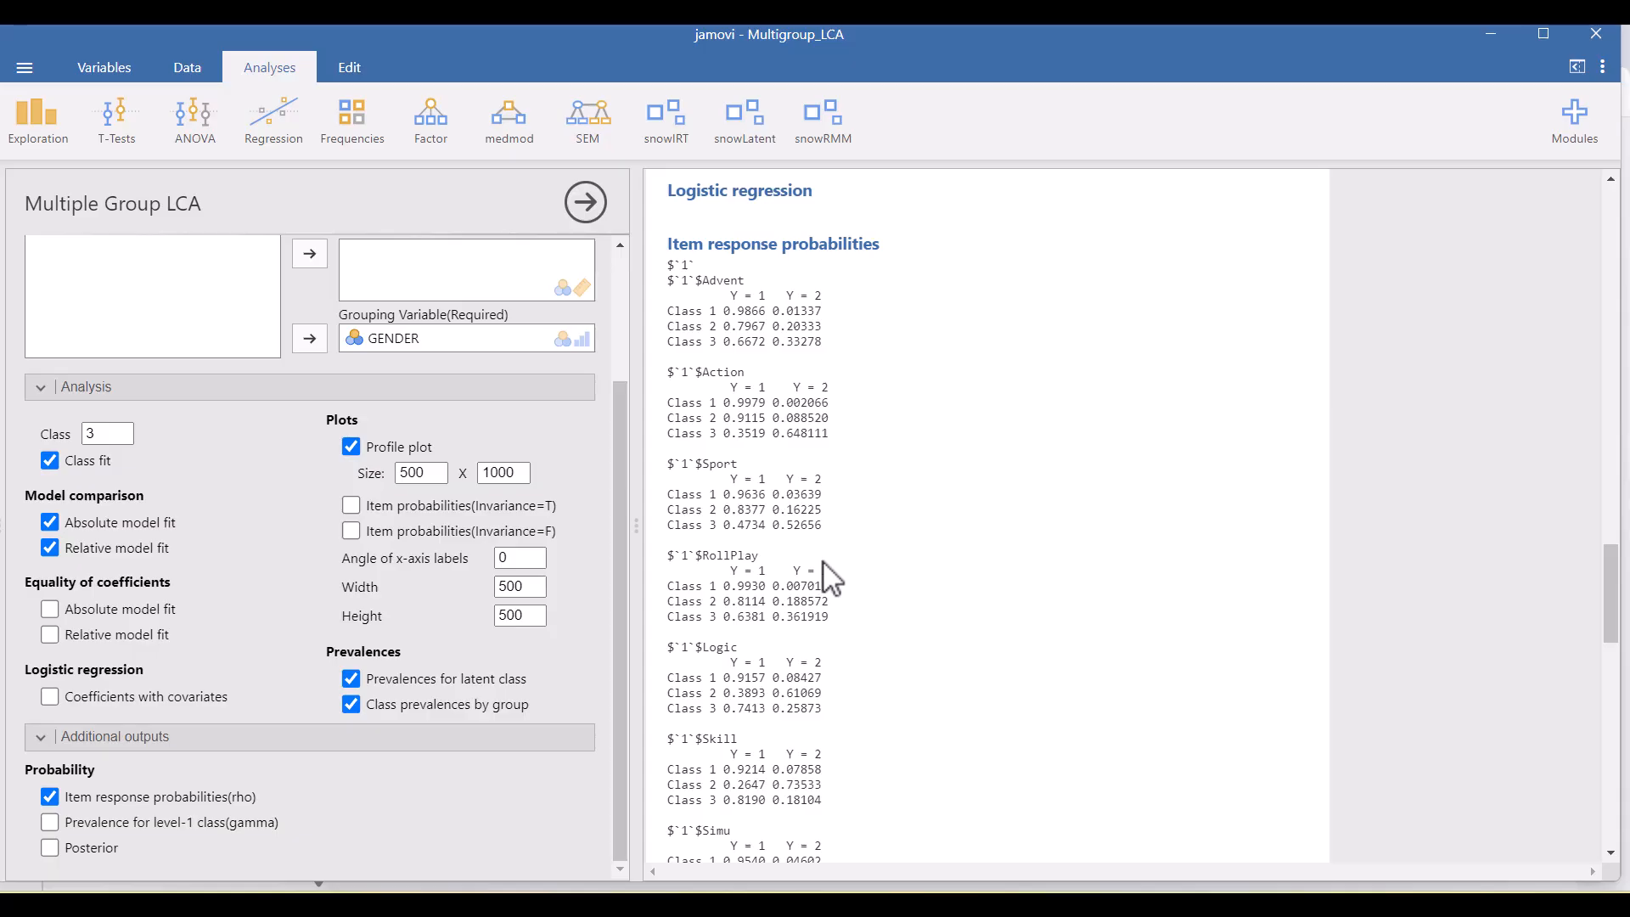
# Compare the item response probabilities with the class profile plot and between the two gender groups
pyautogui.scroll(10, 801, 476)
pyautogui.scroll(5, 803, 473)
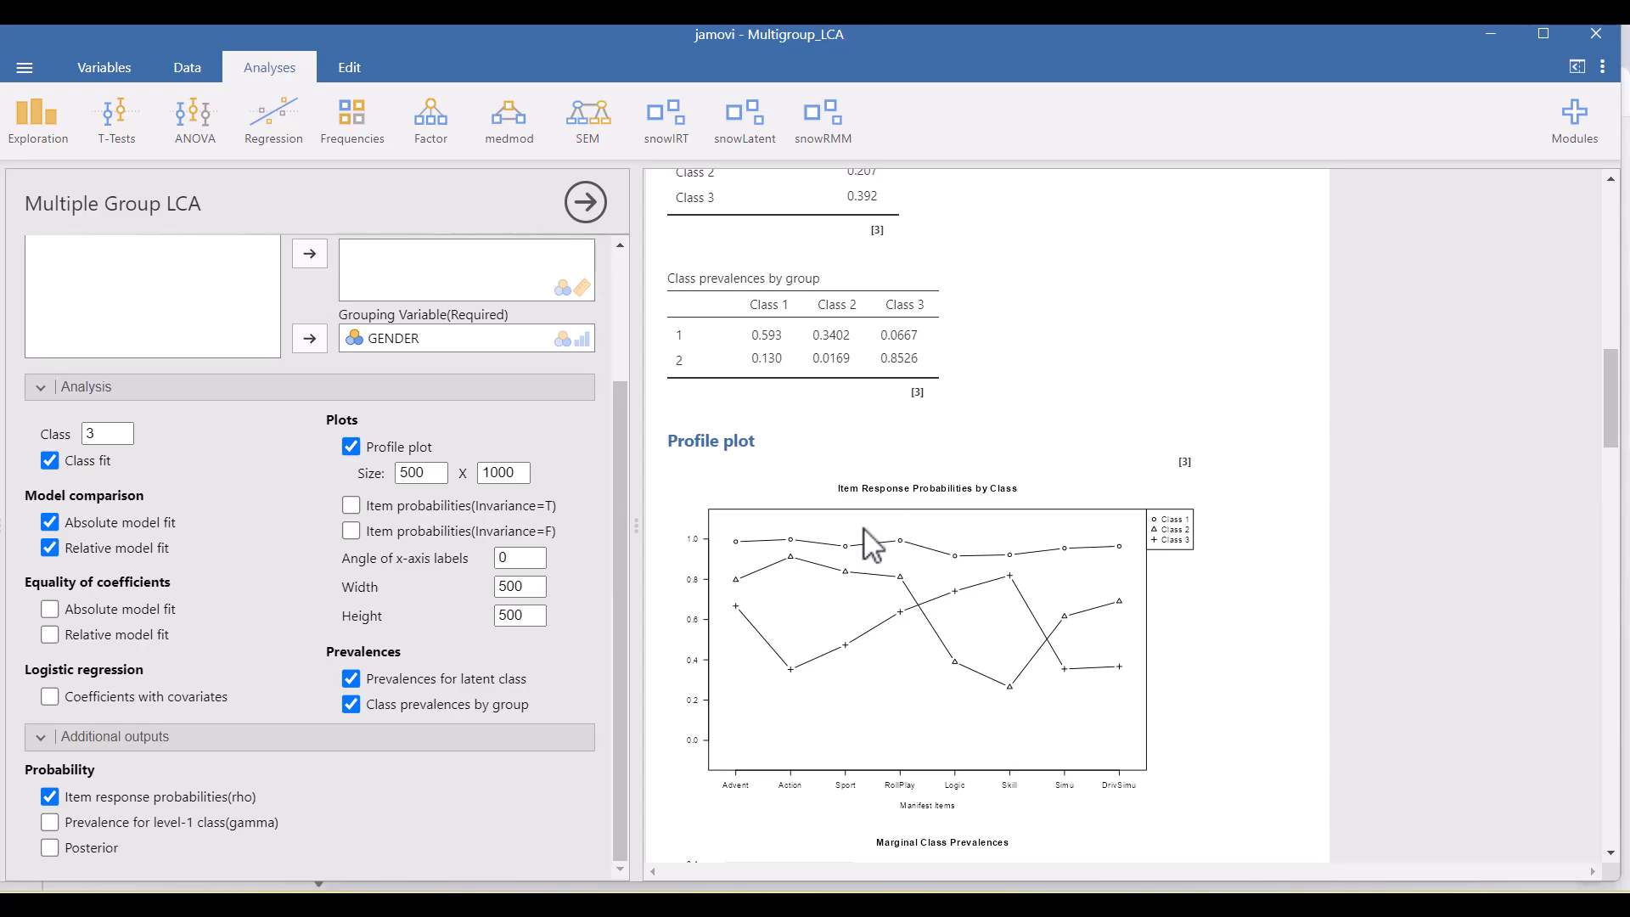
pyautogui.scroll(-1, 966, 617)
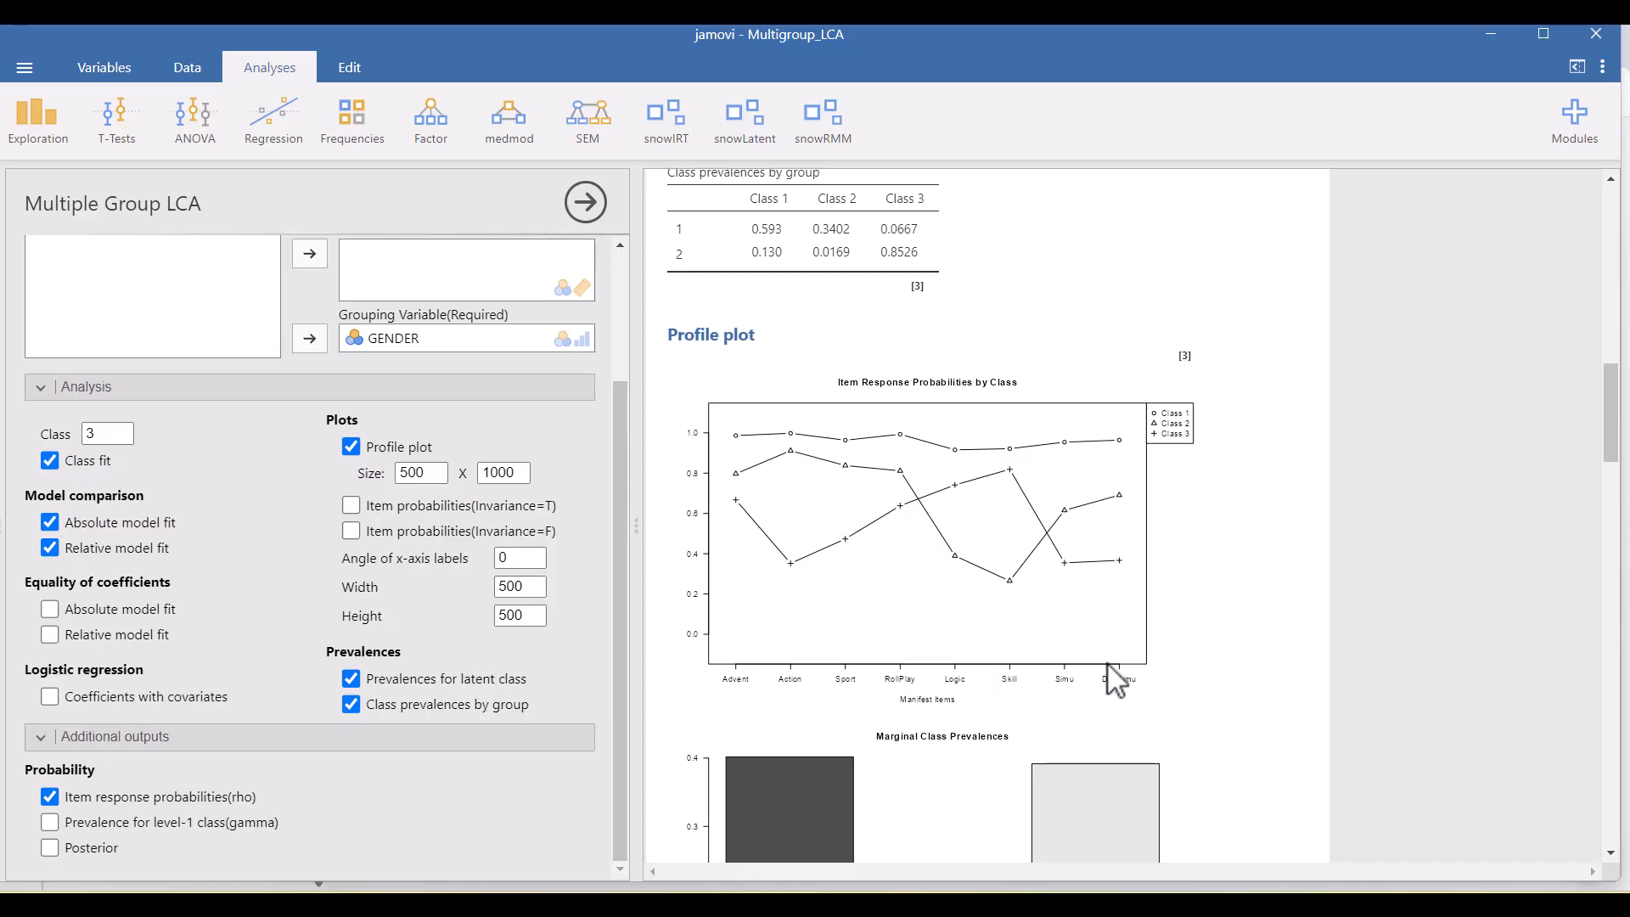
pyautogui.scroll(-15, 1008, 572)
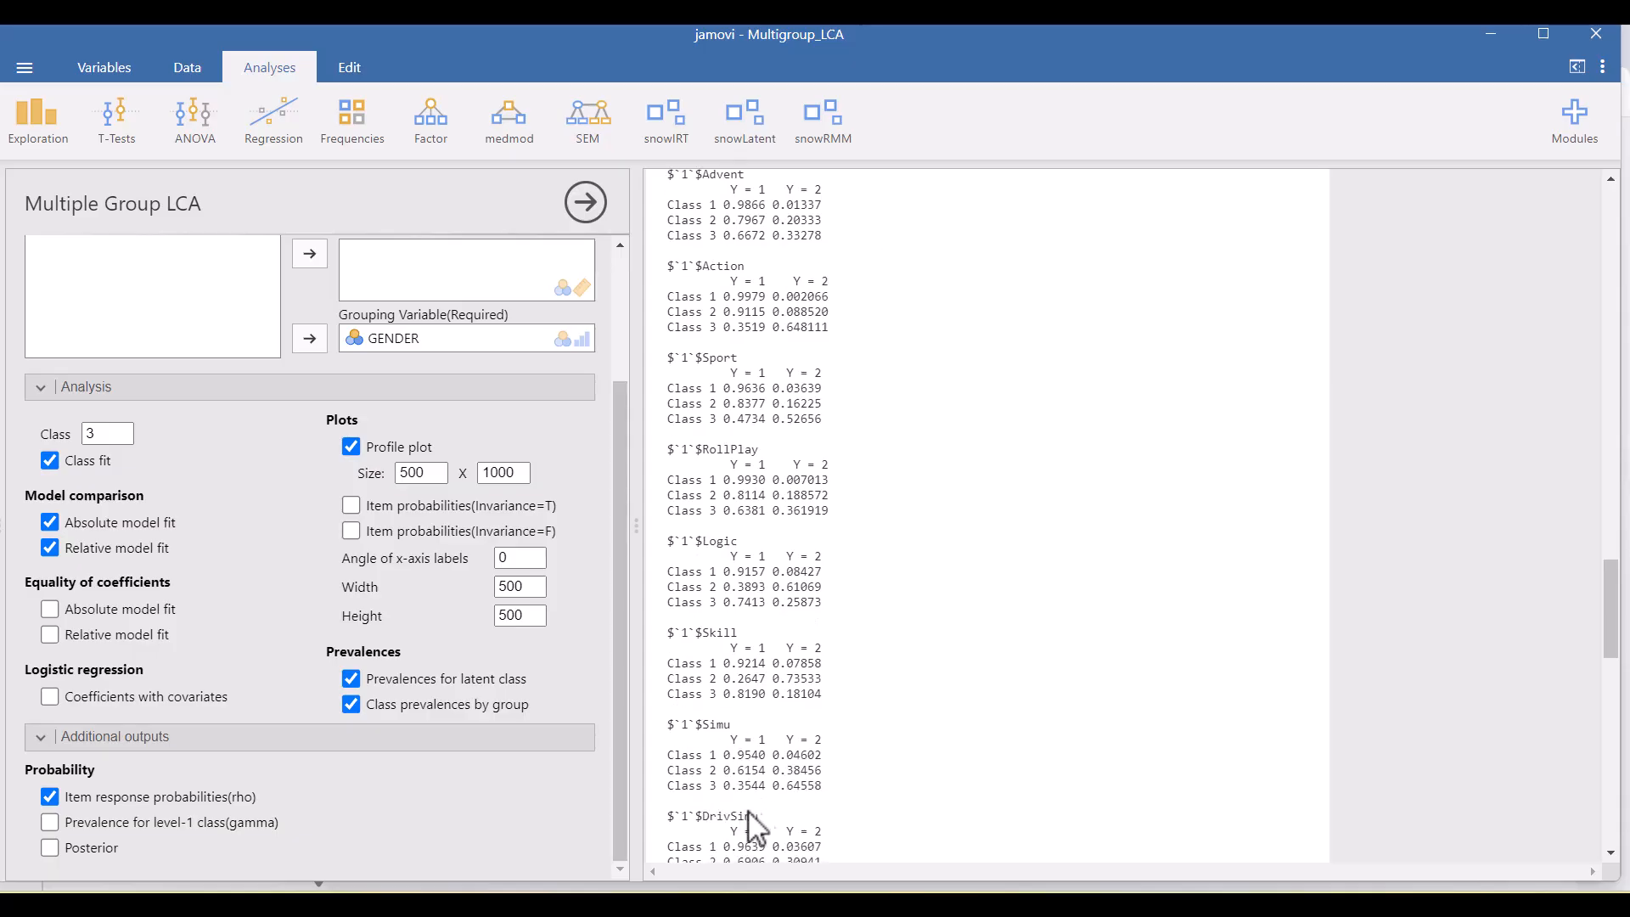
pyautogui.scroll(-5, 794, 425)
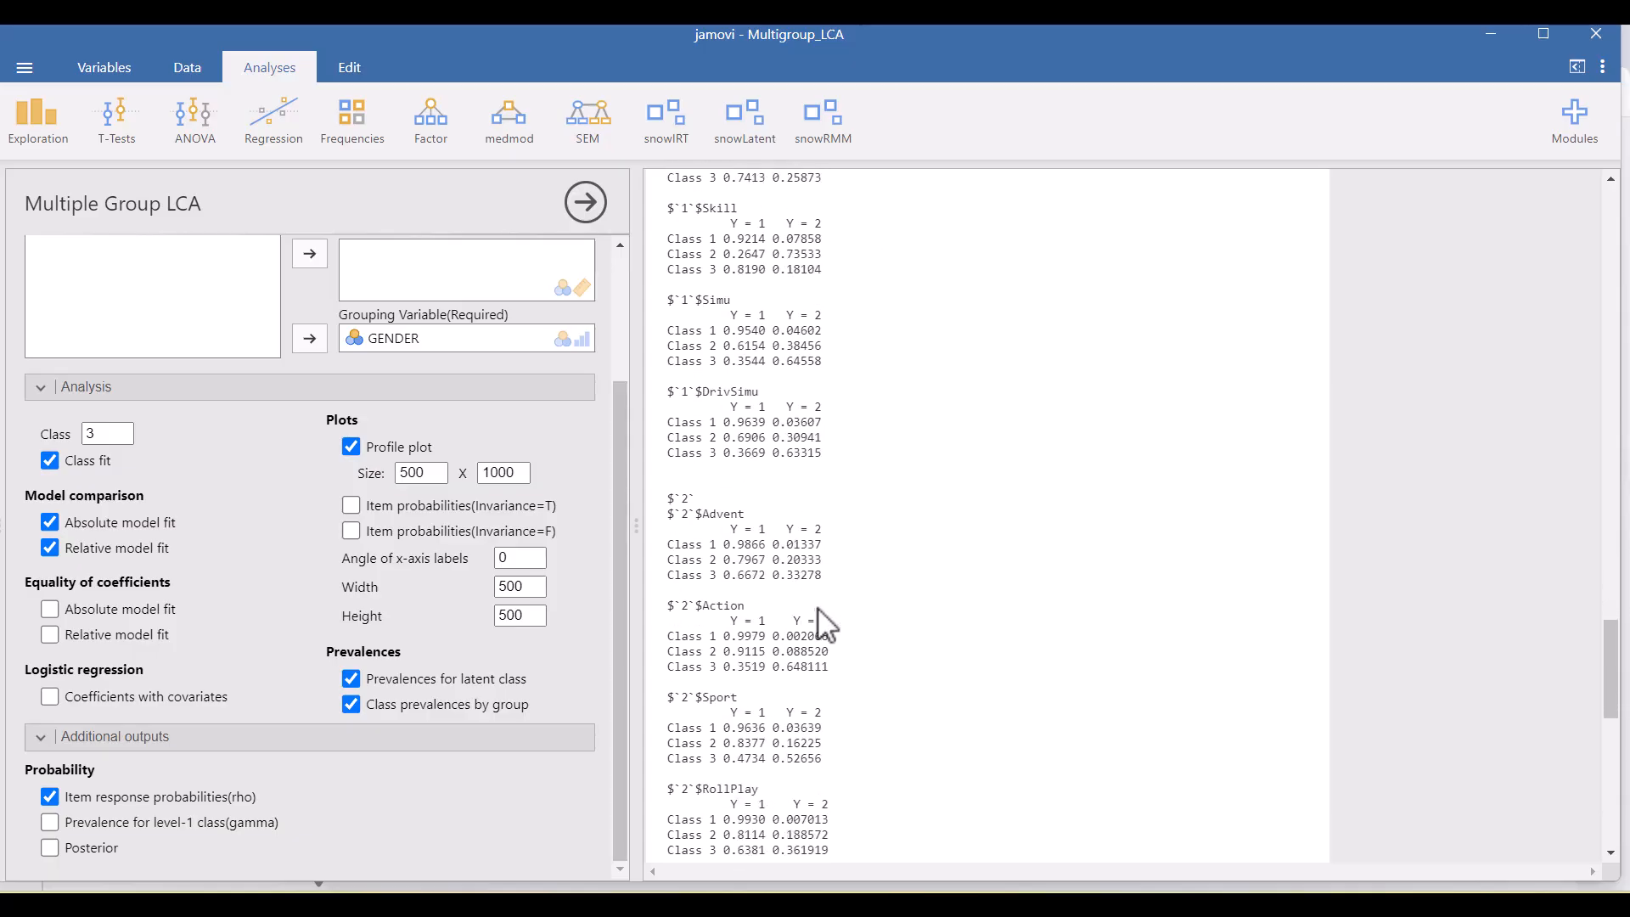
pyautogui.scroll(6, 773, 420)
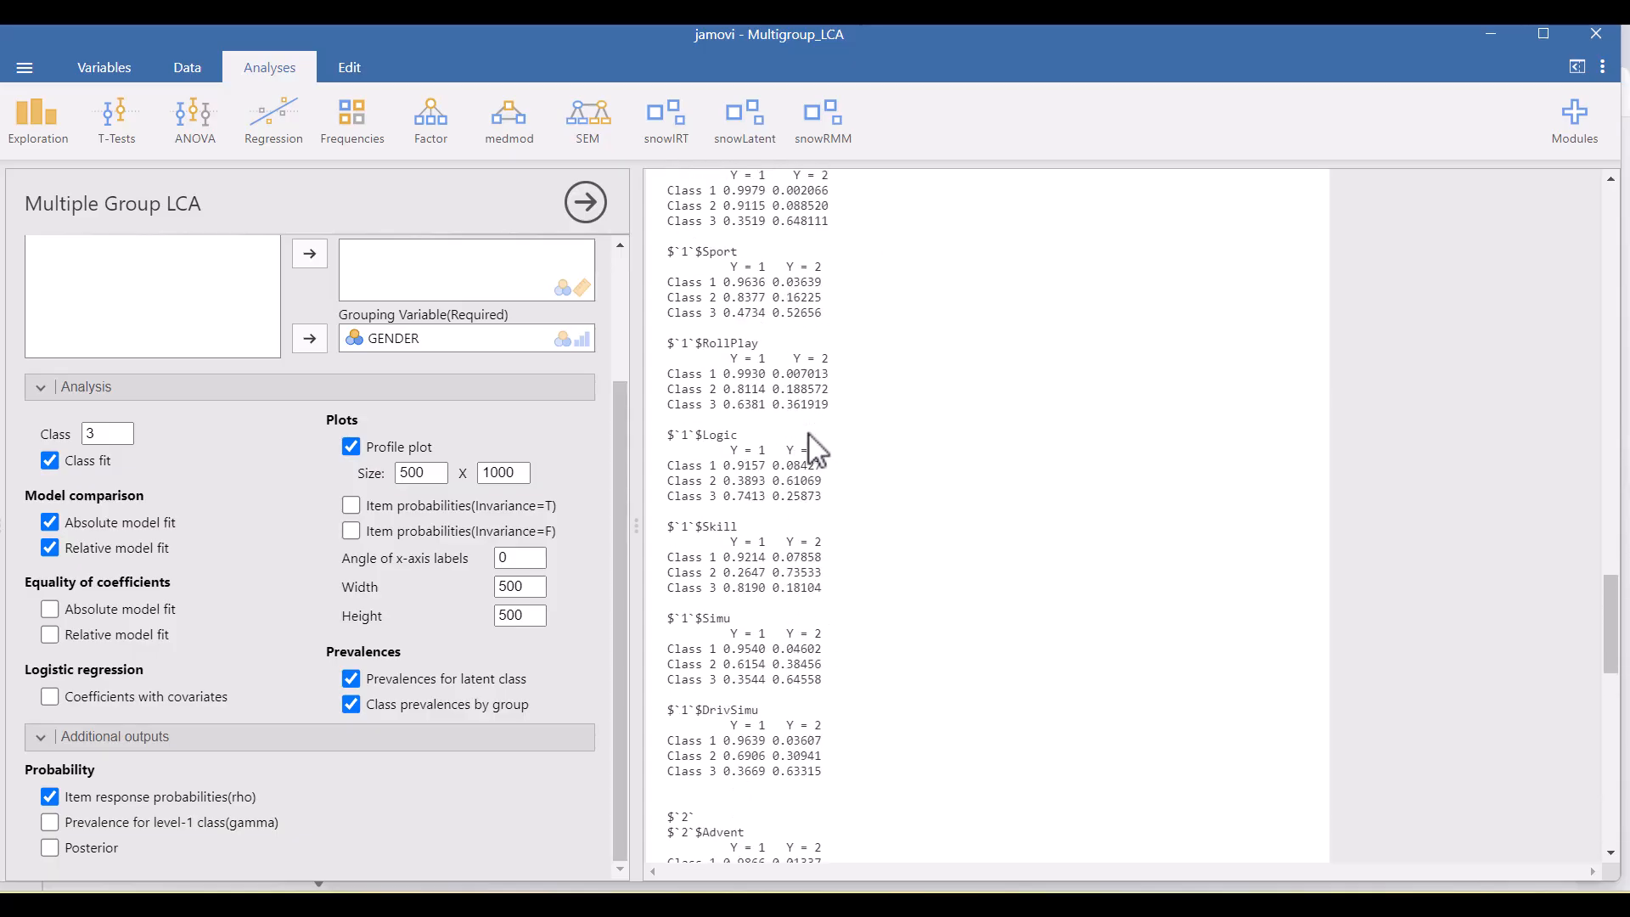
pyautogui.scroll(1, 850, 443)
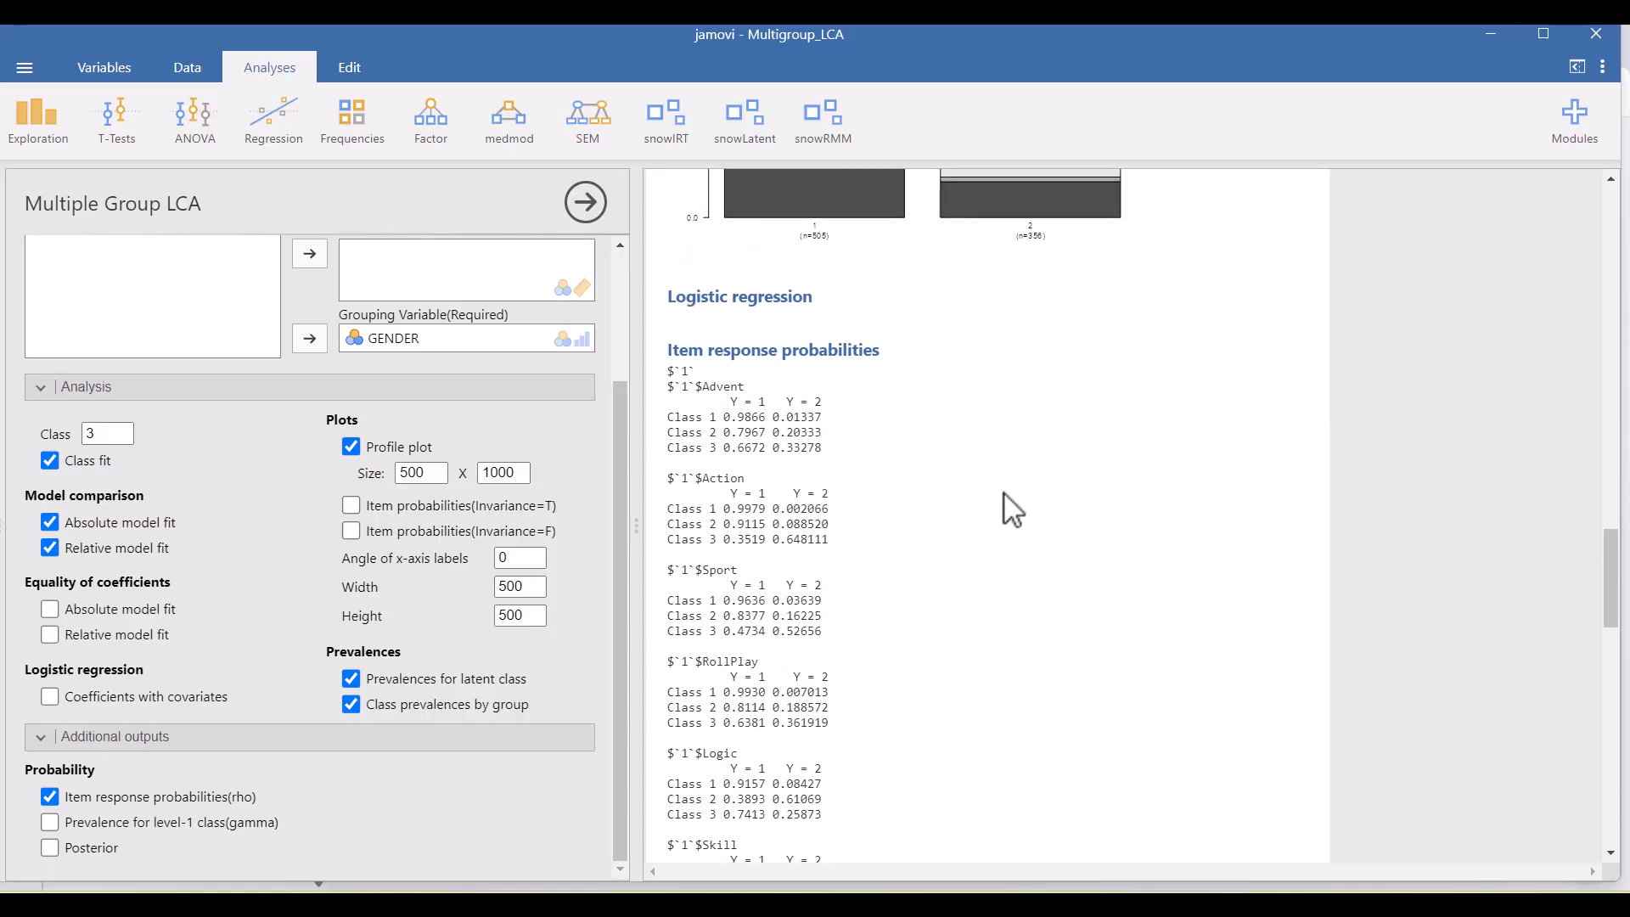